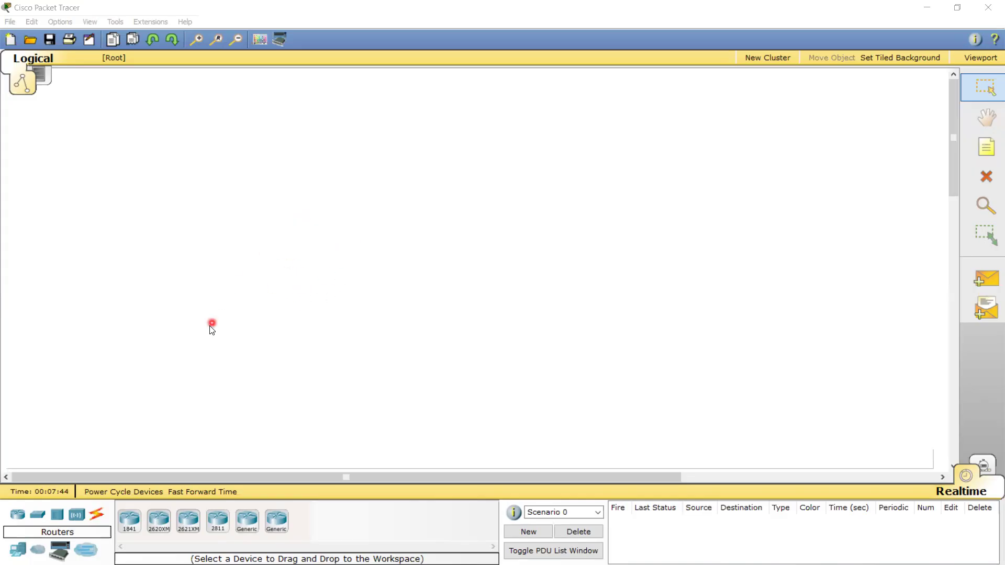
# - Place an 1841 router in the empty workspace and shift it up toward the upper middle
pyautogui.click(129, 524)
pyautogui.click(229, 271)
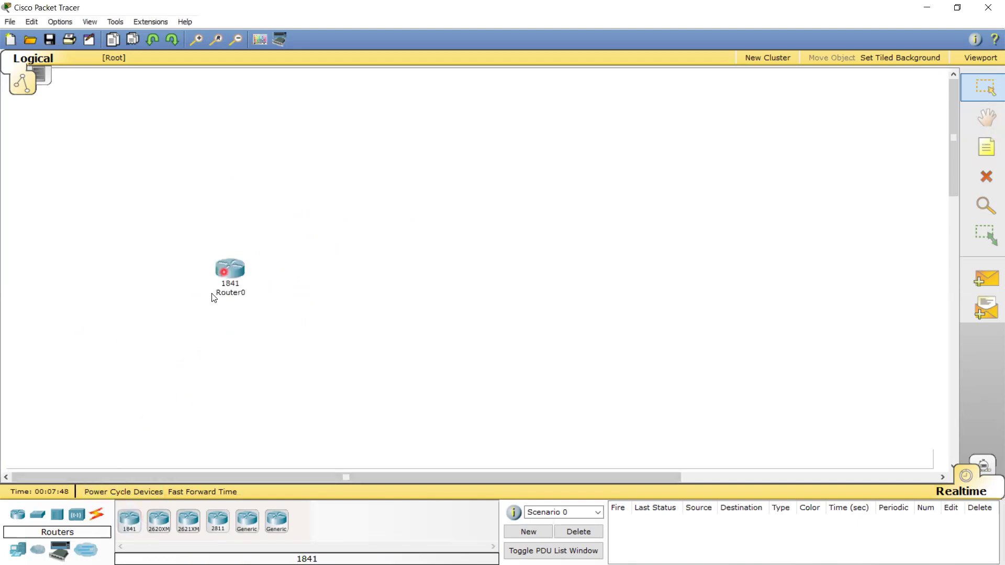
pyautogui.moveTo(229, 270); pyautogui.dragTo(339, 224)
pyautogui.click(247, 355)
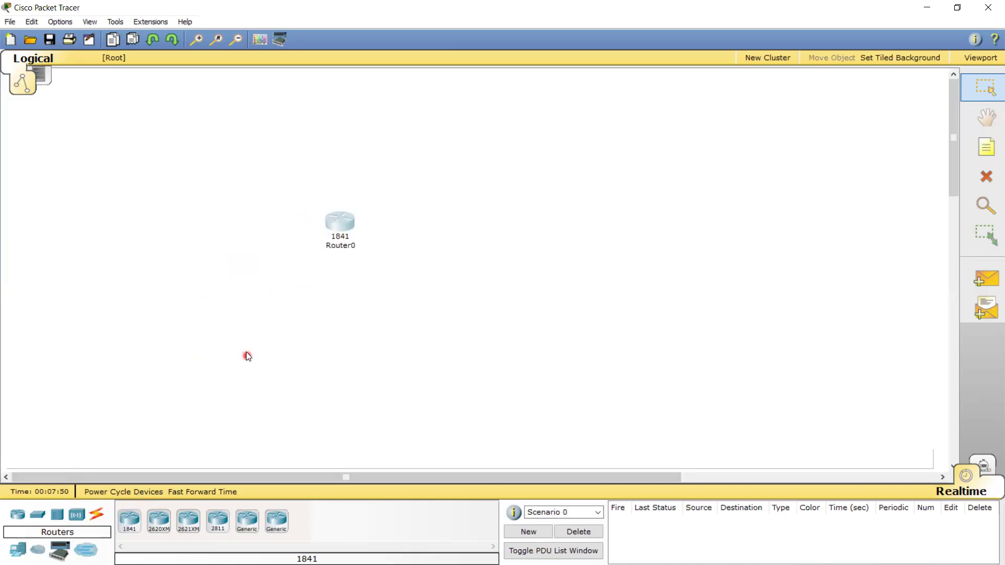
pyautogui.click(348, 228)
# - Add a 2950-24 switch below the router and a generic Hub-PT to the right of the switch
pyautogui.click(38, 517)
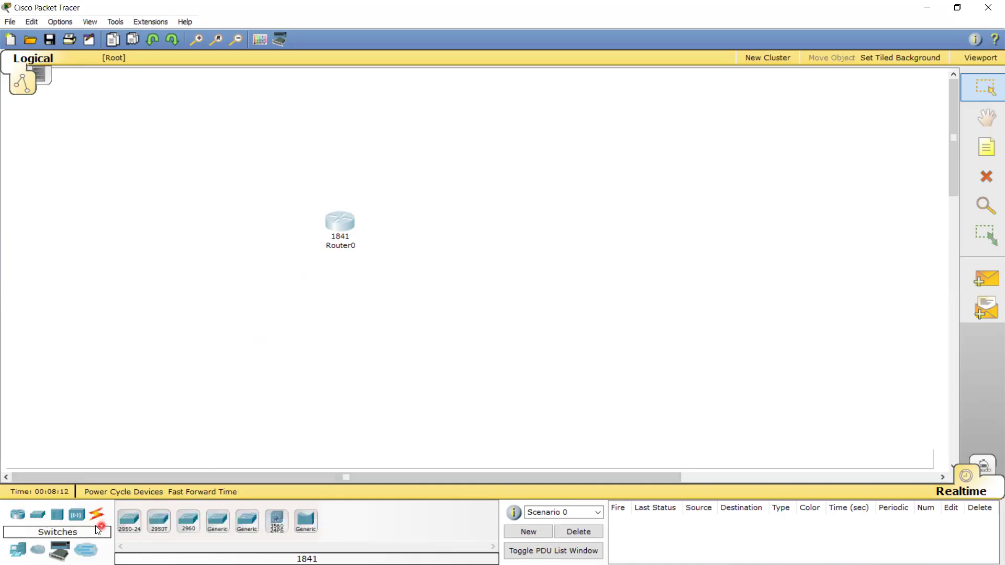
pyautogui.click(129, 521)
pyautogui.click(328, 327)
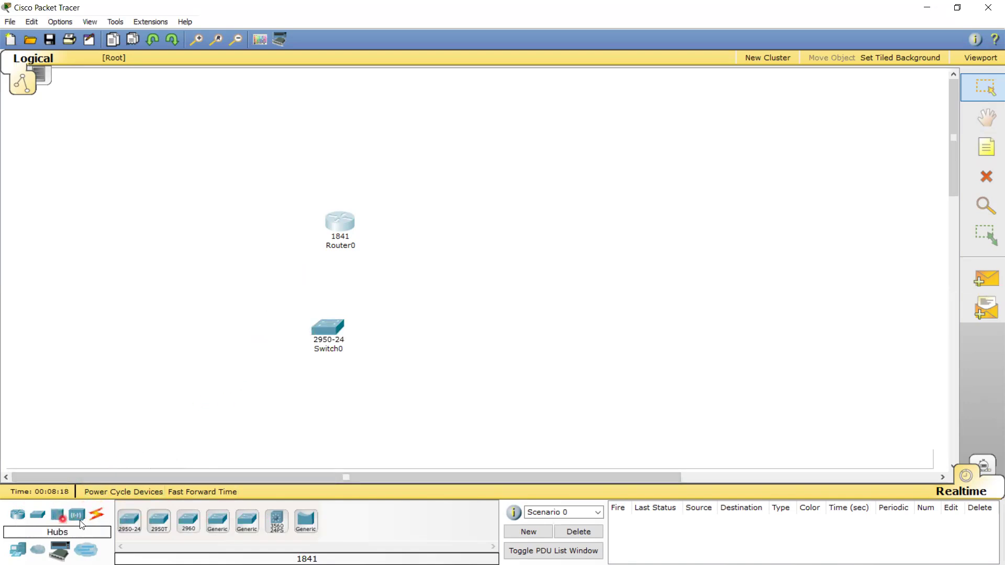
pyautogui.click(57, 516)
pyautogui.moveTo(130, 520); pyautogui.dragTo(316, 400)
pyautogui.moveTo(386, 360); pyautogui.dragTo(446, 331)
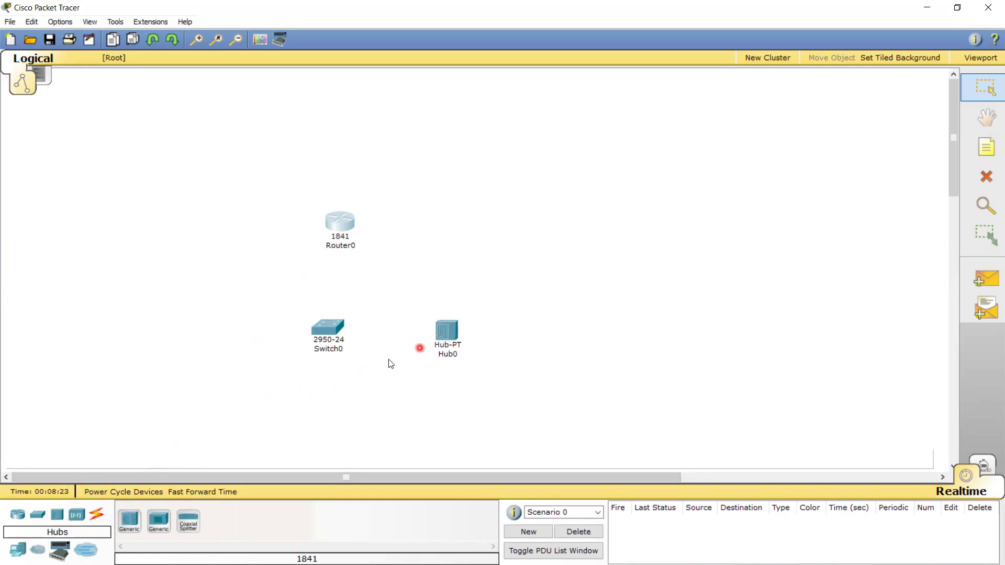
# - Add a Linksys-WRT300N wireless router above the hub
pyautogui.click(76, 514)
pyautogui.click(220, 519)
pyautogui.moveTo(220, 519); pyautogui.dragTo(455, 210)
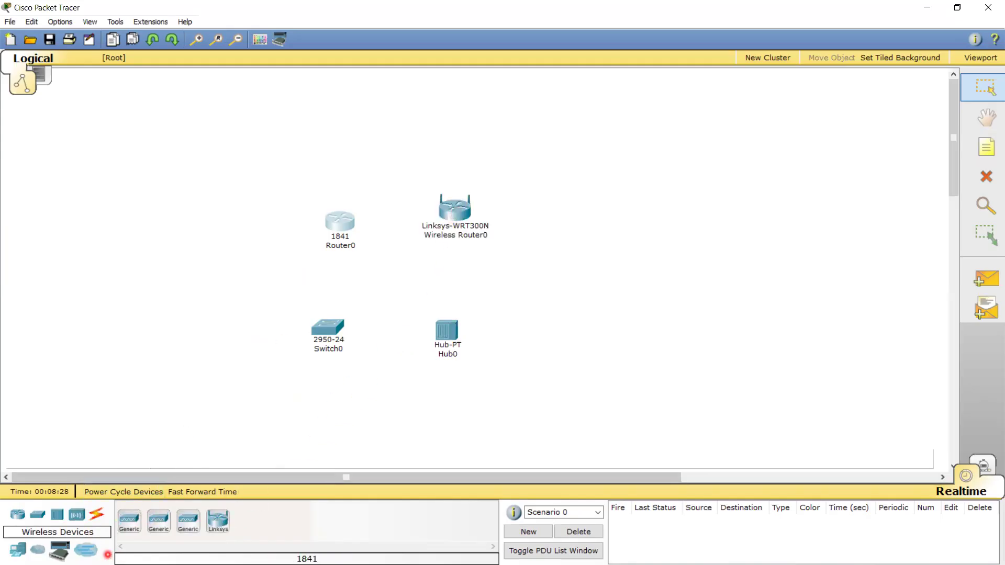
# - Add a generic PC to the left of the switch
pyautogui.click(18, 550)
pyautogui.click(129, 520)
pyautogui.moveTo(129, 521); pyautogui.dragTo(208, 343)
pyautogui.click(207, 343)
# - Add a generic laptop above the PC and a generic server to the right of the hub
pyautogui.click(163, 523)
pyautogui.moveTo(163, 523); pyautogui.dragTo(206, 233)
pyautogui.click(206, 234)
pyautogui.click(188, 522)
pyautogui.click(550, 332)
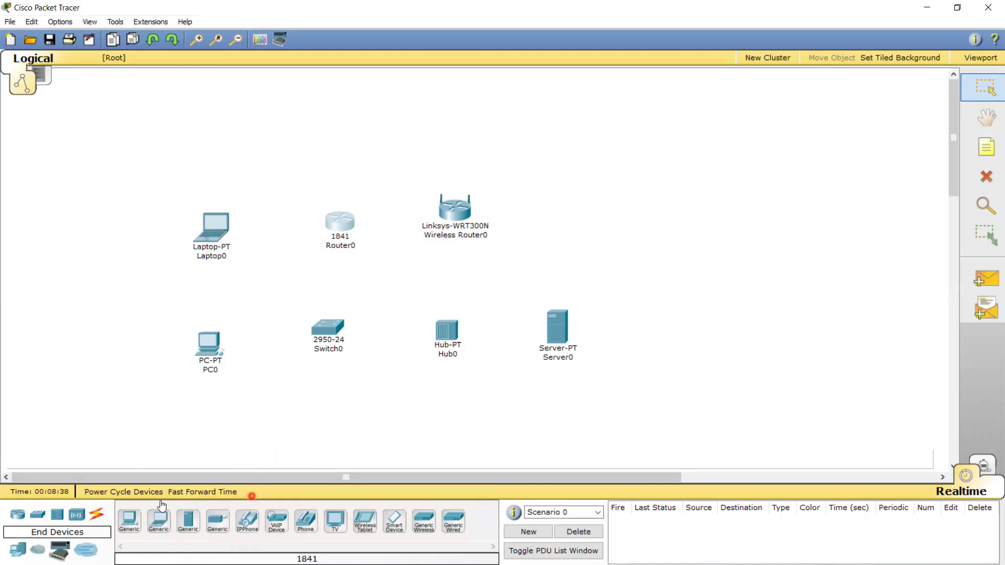
# - Connect PC0 to Switch0 using the automatically chosen connection type
pyautogui.click(96, 518)
pyautogui.click(130, 532)
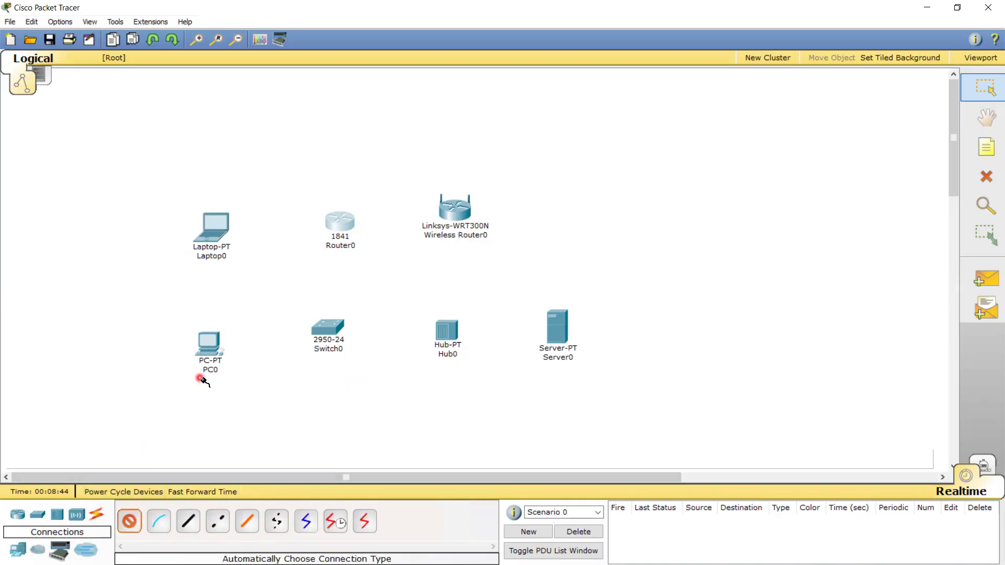
pyautogui.click(208, 348)
pyautogui.click(327, 329)
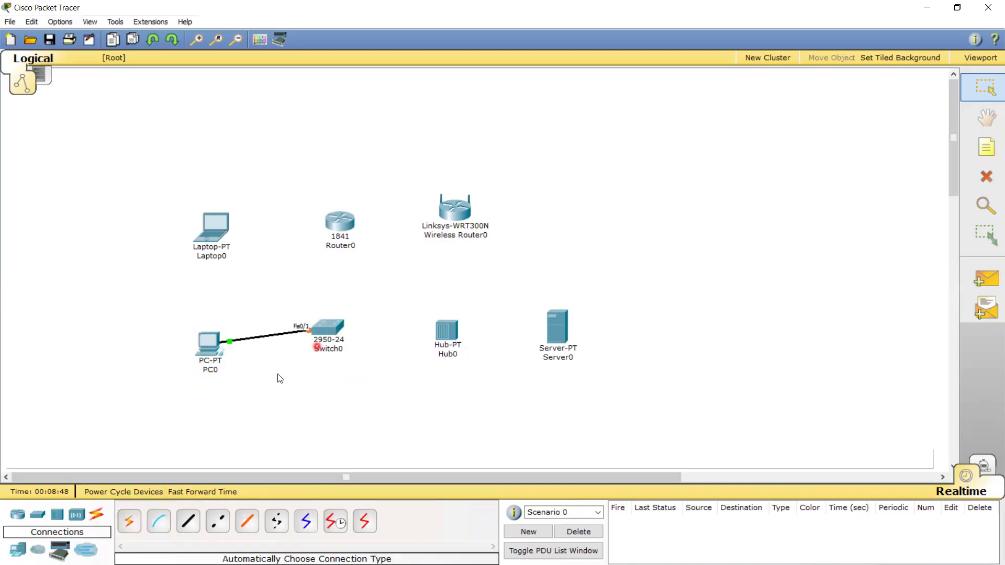
# - Connect Switch0 to Laptop0 with the automatic connection type and nudge PC0 slightly left
pyautogui.click(129, 521)
pyautogui.click(325, 326)
pyautogui.click(220, 238)
pyautogui.moveTo(209, 358)
pyautogui.mouseDown()
pyautogui.moveTo(192, 347)
pyautogui.moveTo(199, 358)
pyautogui.mouseUp()
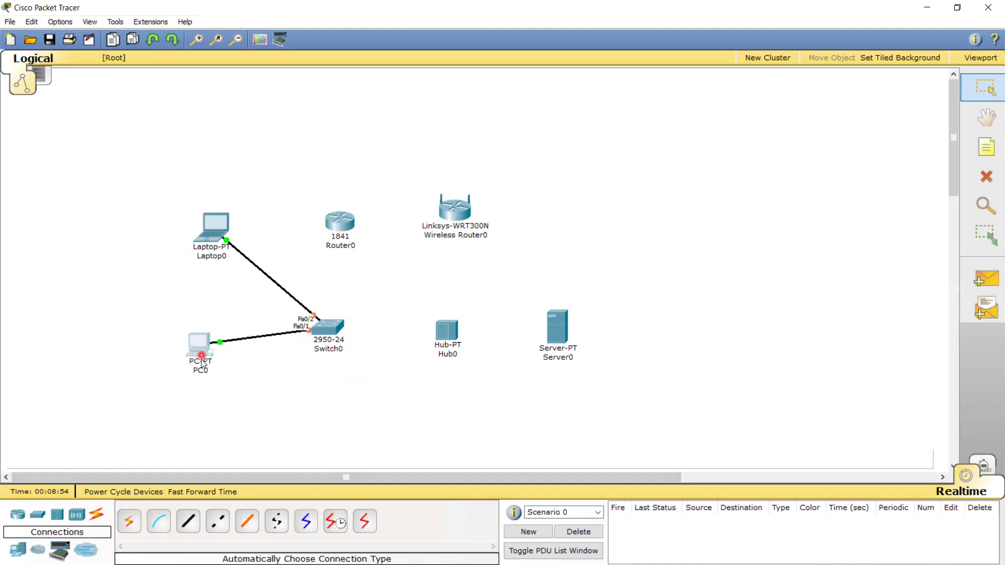
# - Open PC0's IP Configuration and look at its static address fields
pyautogui.click(201, 348)
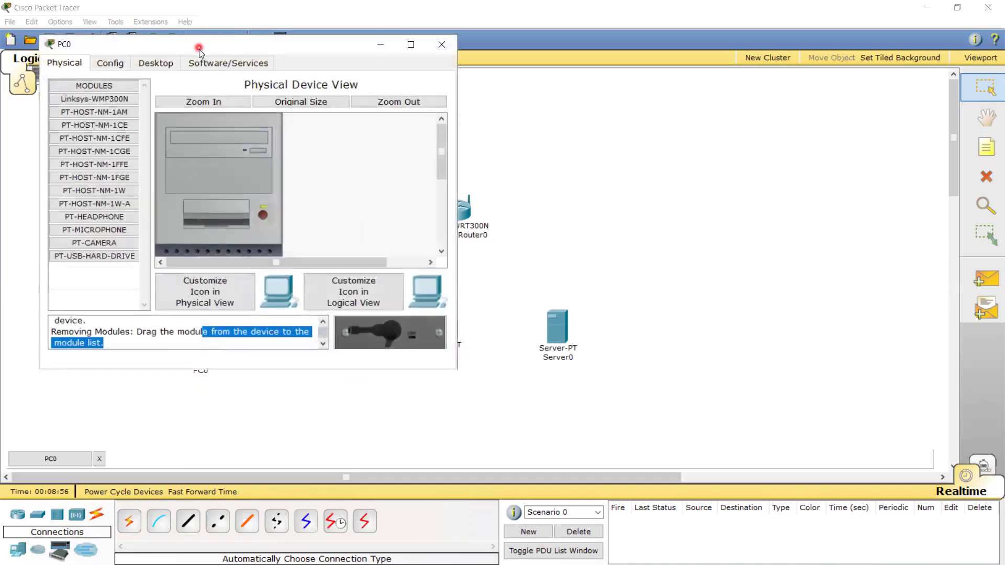
pyautogui.moveTo(199, 47); pyautogui.dragTo(576, 116)
pyautogui.click(533, 130)
pyautogui.click(471, 178)
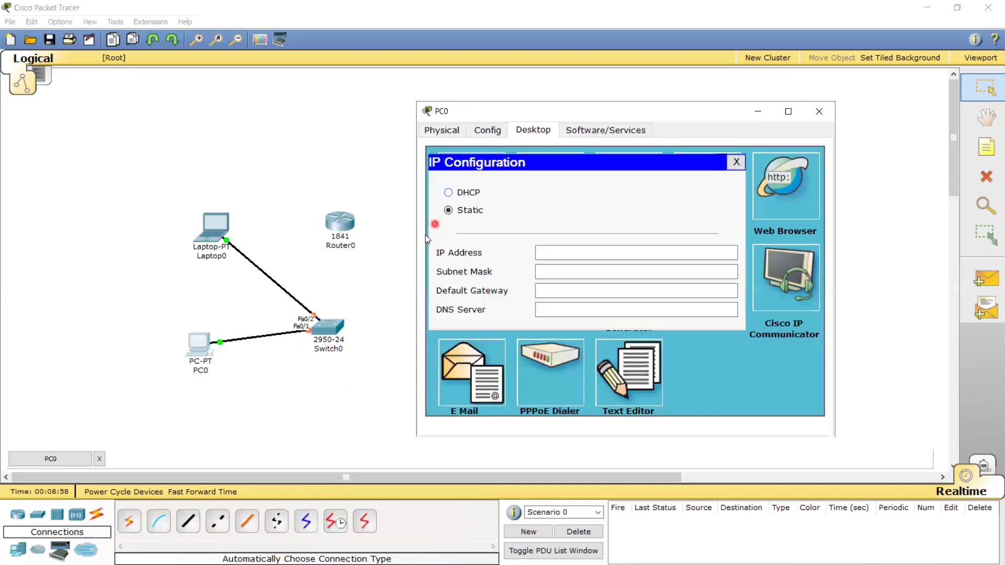
pyautogui.click(563, 253)
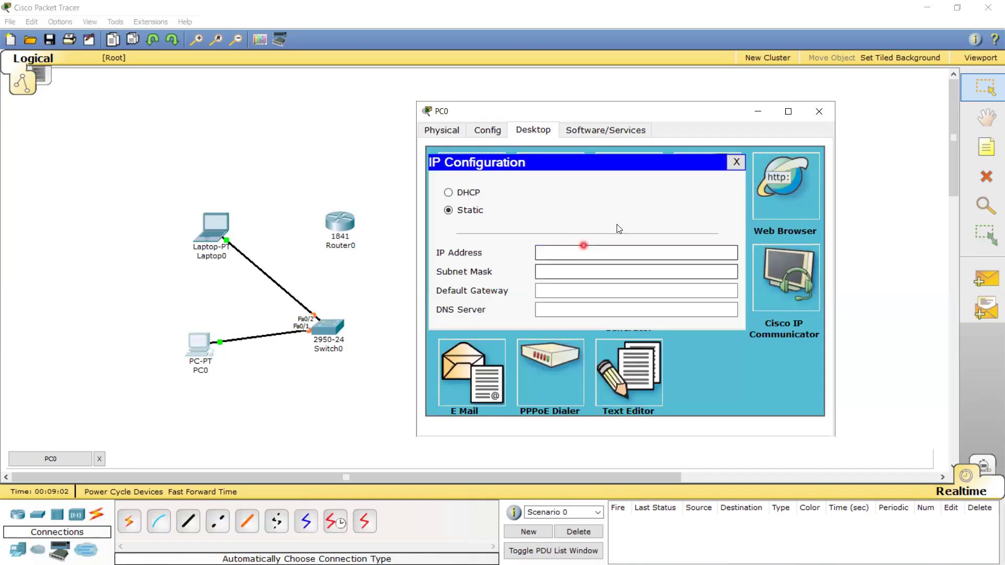
# - Try DHCP addressing on PC0, switch back to Static, and close the device's configuration
pyautogui.click(474, 193)
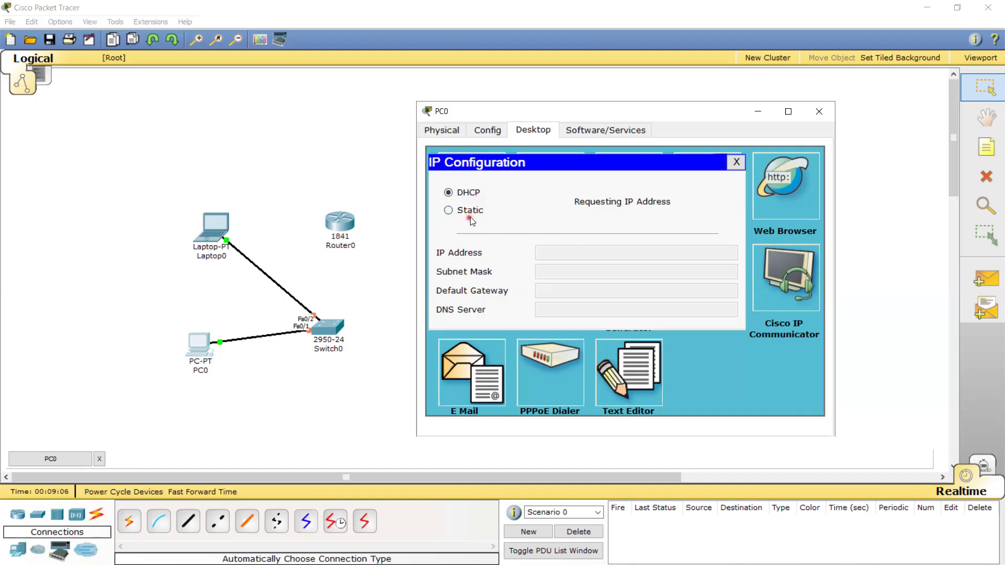
pyautogui.click(473, 214)
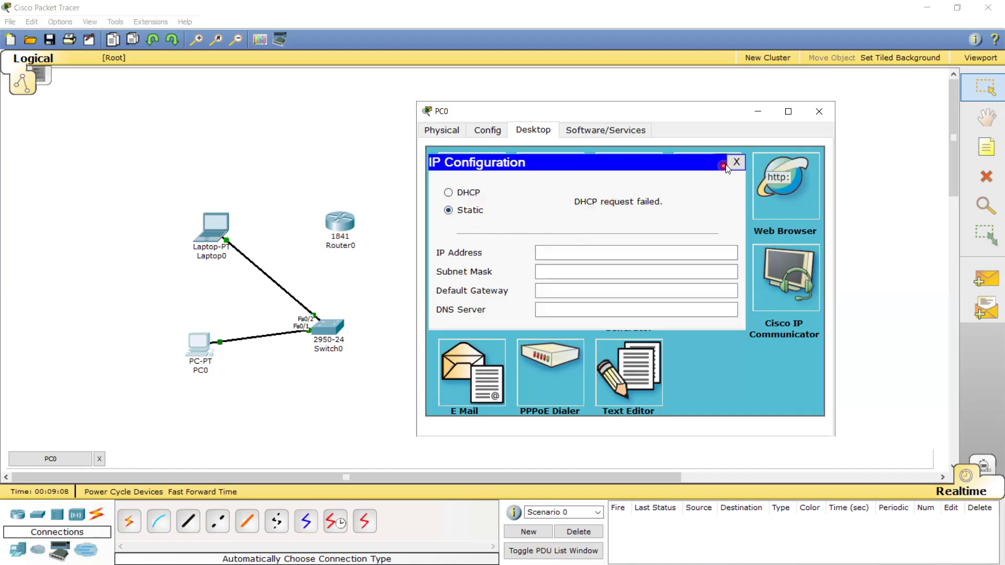
pyautogui.click(735, 162)
pyautogui.click(806, 117)
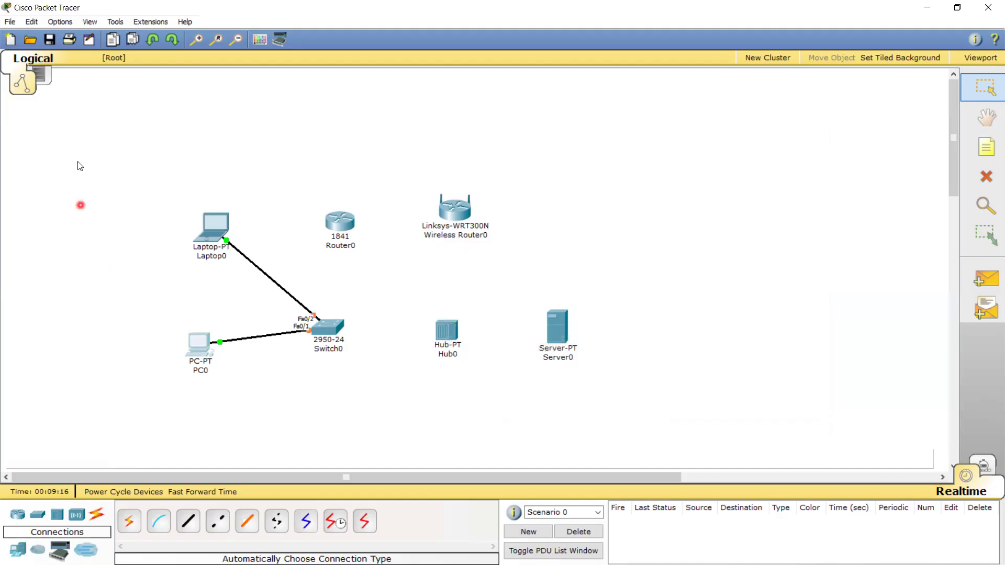
# - Switch to the physical workspace and jump to the Main Wiring Closet
pyautogui.click(45, 84)
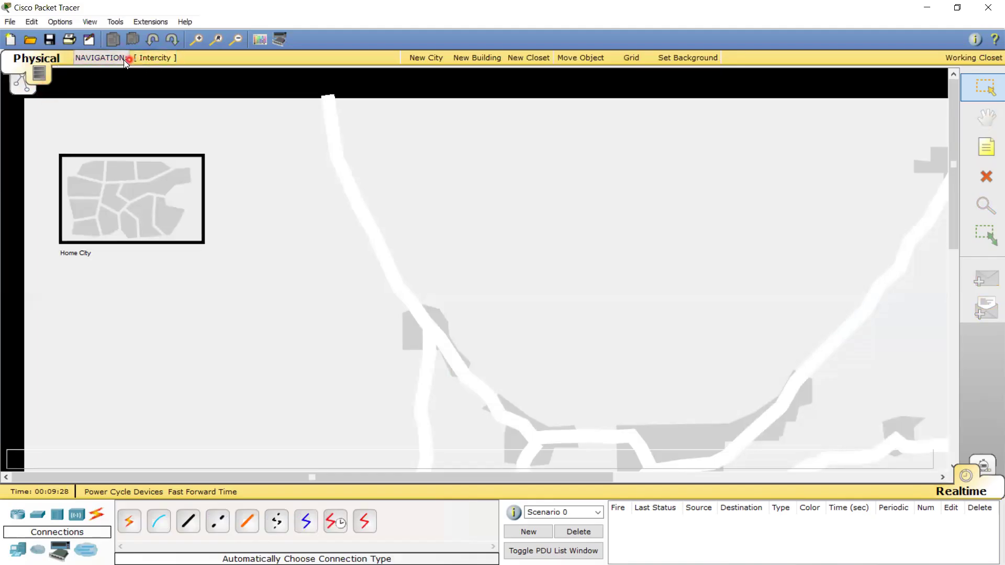
pyautogui.click(108, 60)
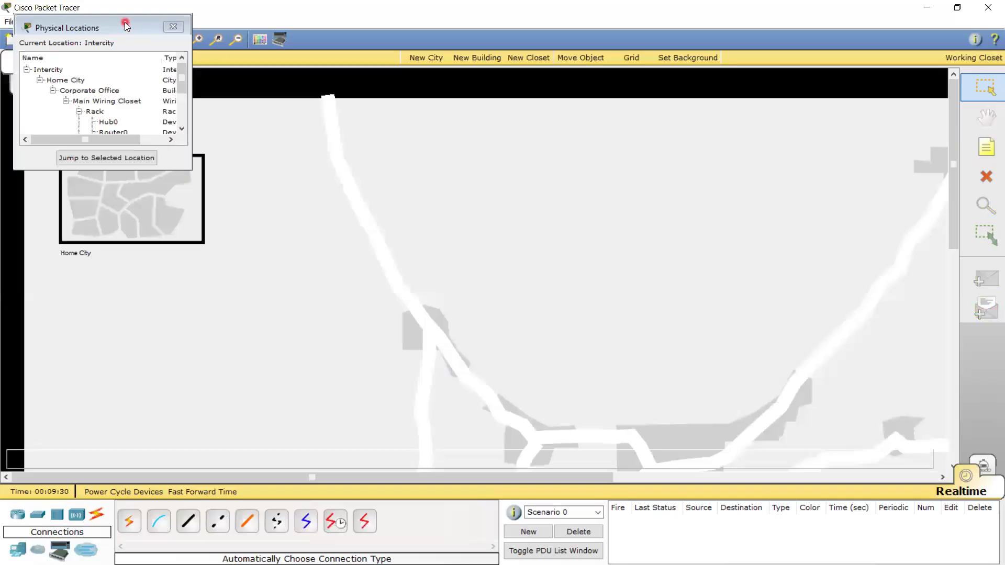
pyautogui.moveTo(126, 25); pyautogui.dragTo(215, 51)
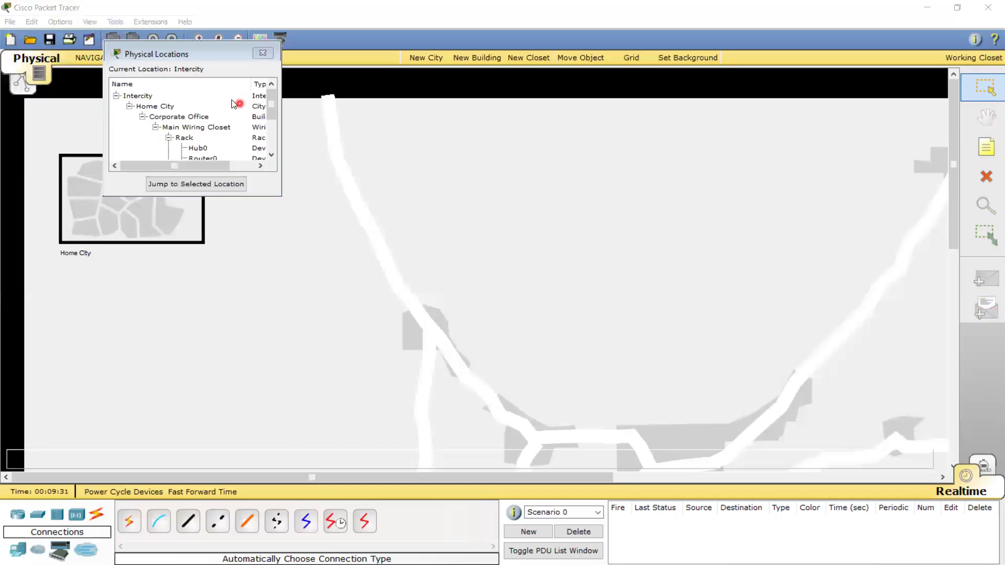
pyautogui.click(218, 130)
pyautogui.click(226, 184)
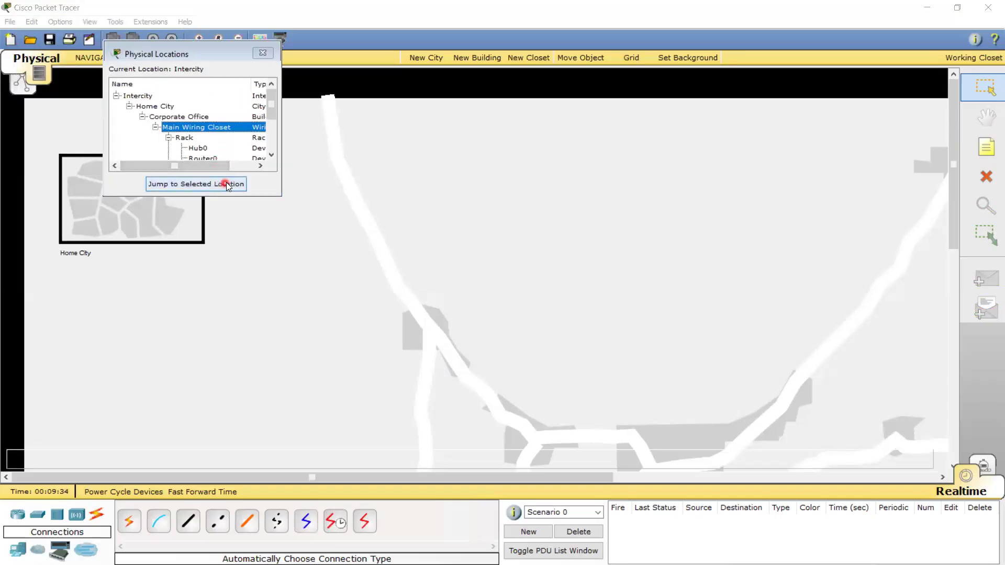
pyautogui.click(226, 186)
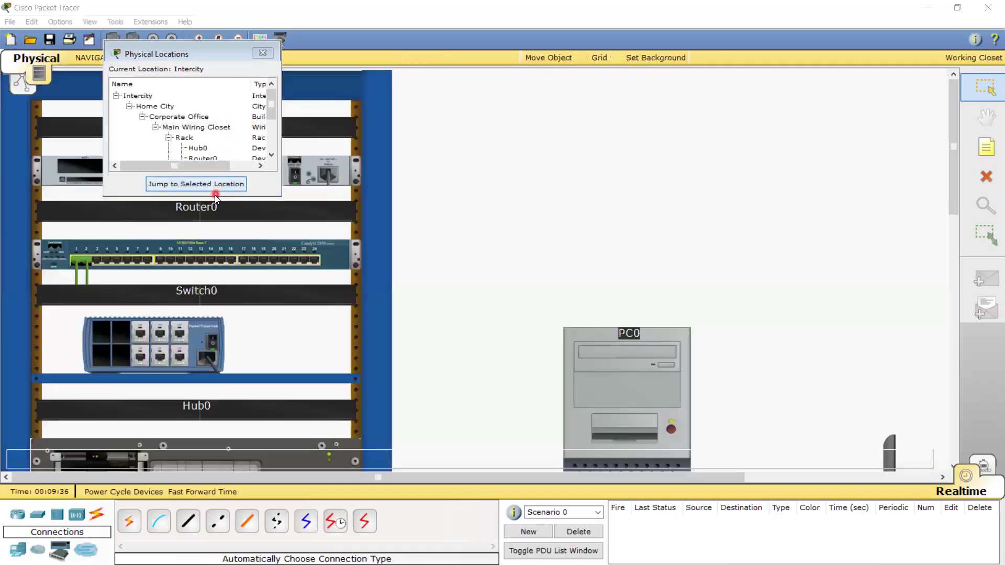
pyautogui.click(262, 53)
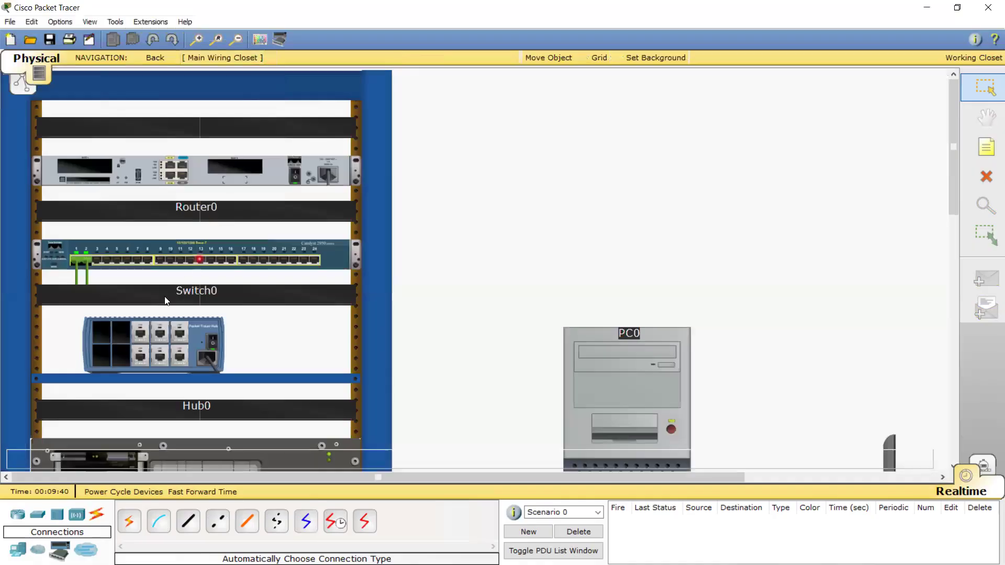
# - Examine the racked and tabletop devices in the wiring closet, including Server0's physical device view
pyautogui.scroll(-3, 255, 278)
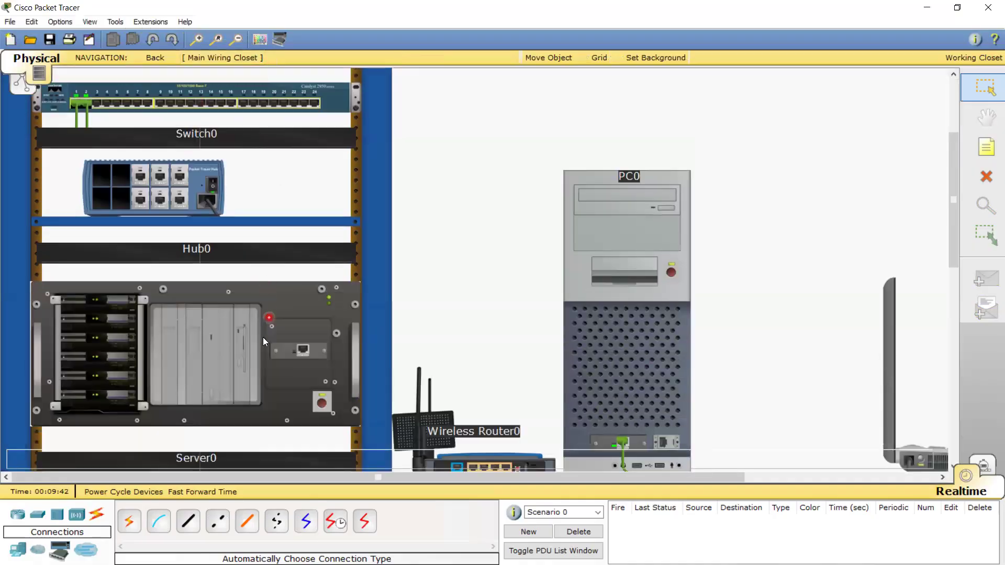
pyautogui.click(272, 320)
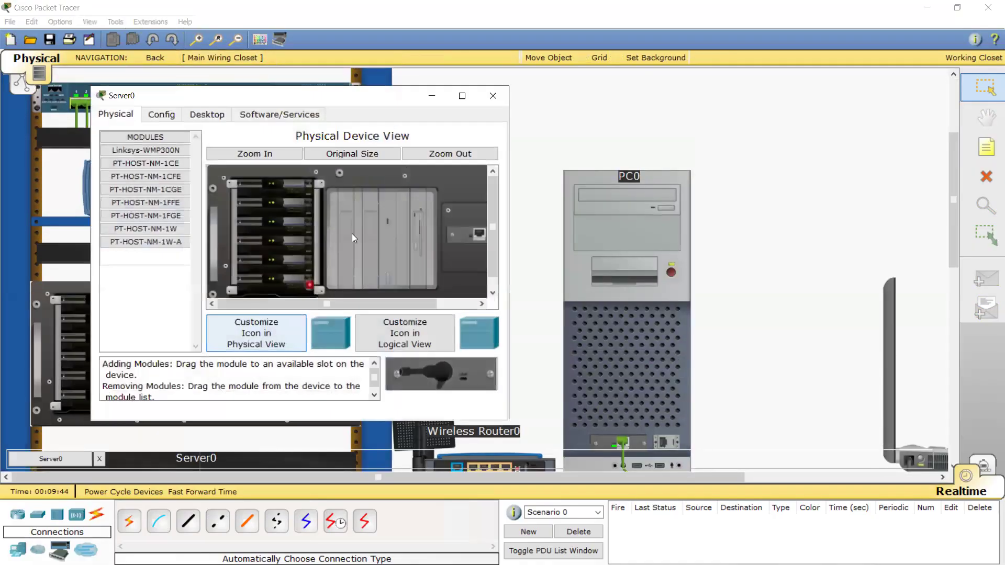
pyautogui.click(488, 94)
pyautogui.scroll(-6, 445, 283)
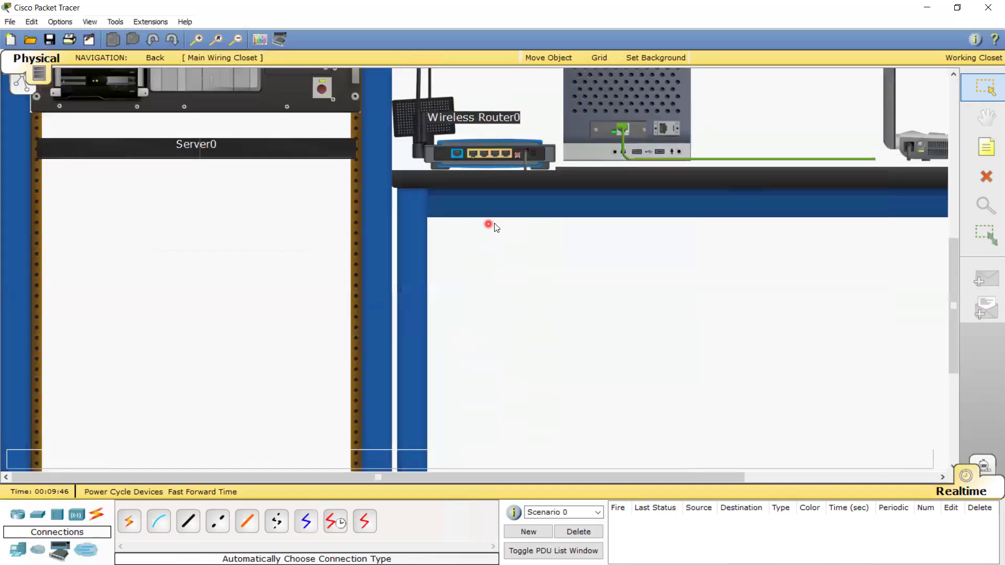
pyautogui.scroll(5, 490, 251)
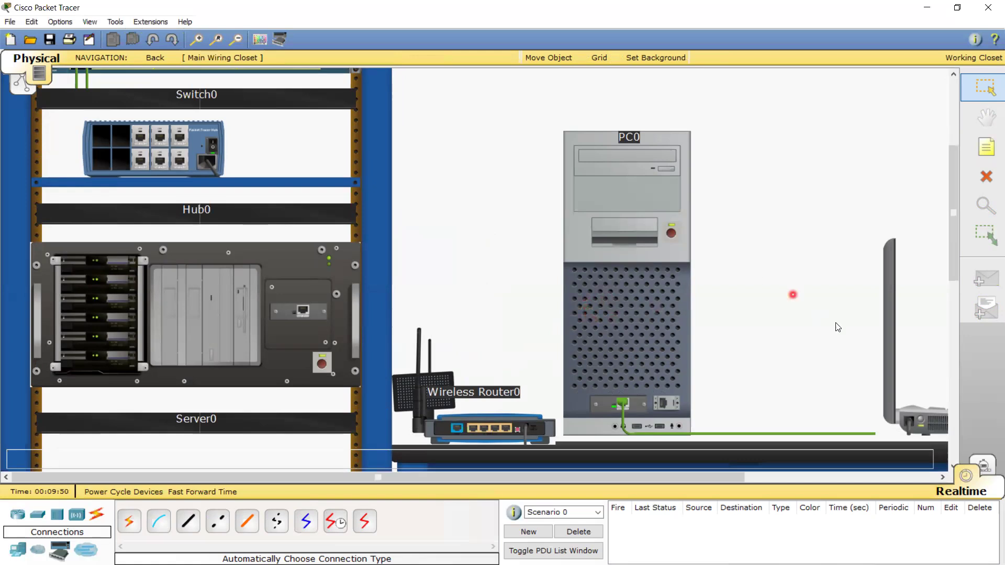
pyautogui.moveTo(654, 481); pyautogui.dragTo(555, 493)
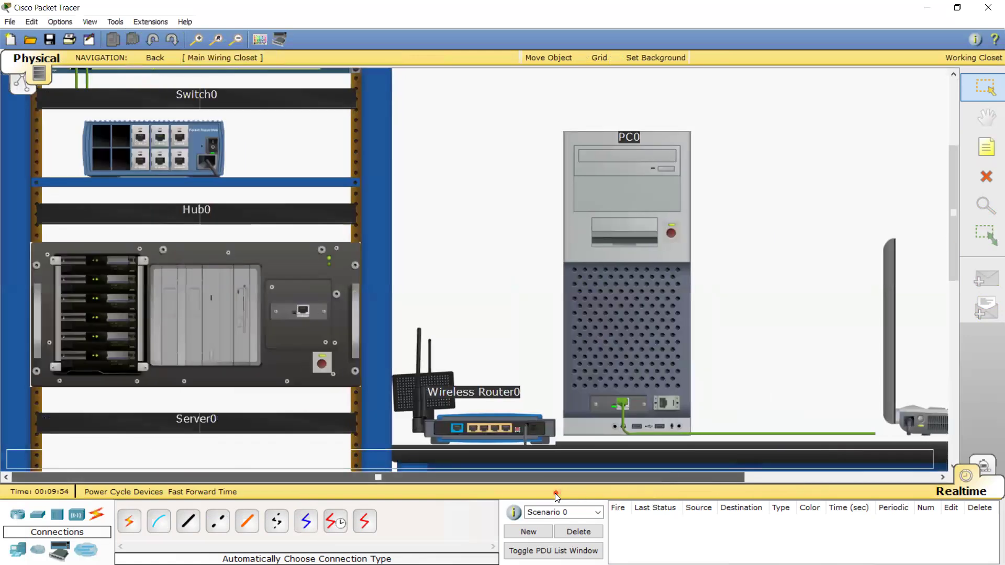
pyautogui.moveTo(950, 258); pyautogui.dragTo(963, 177)
pyautogui.click(331, 171)
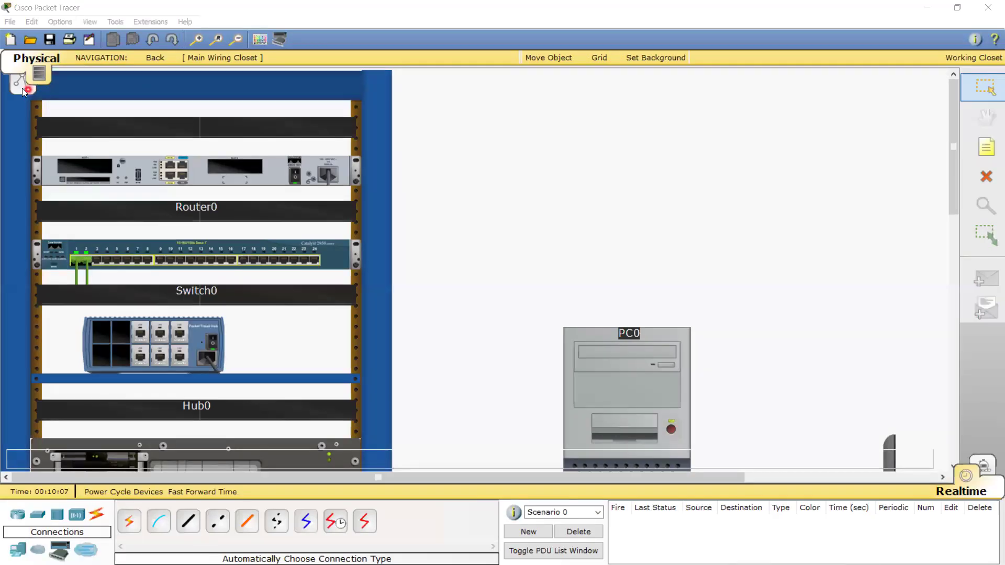
# - Return to the logical workspace, look over PC0's desktop applications, and close its window
pyautogui.click(22, 87)
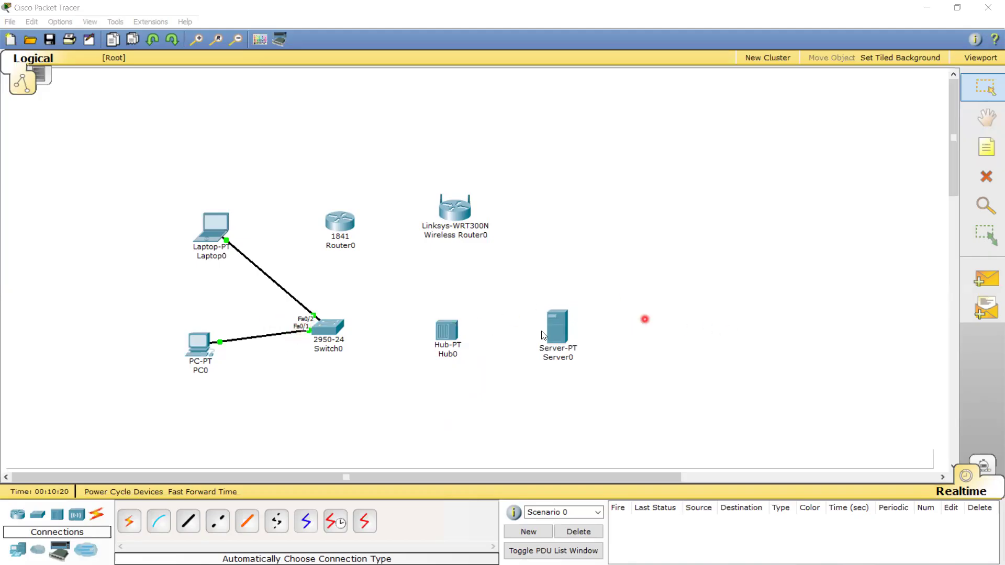
pyautogui.click(198, 348)
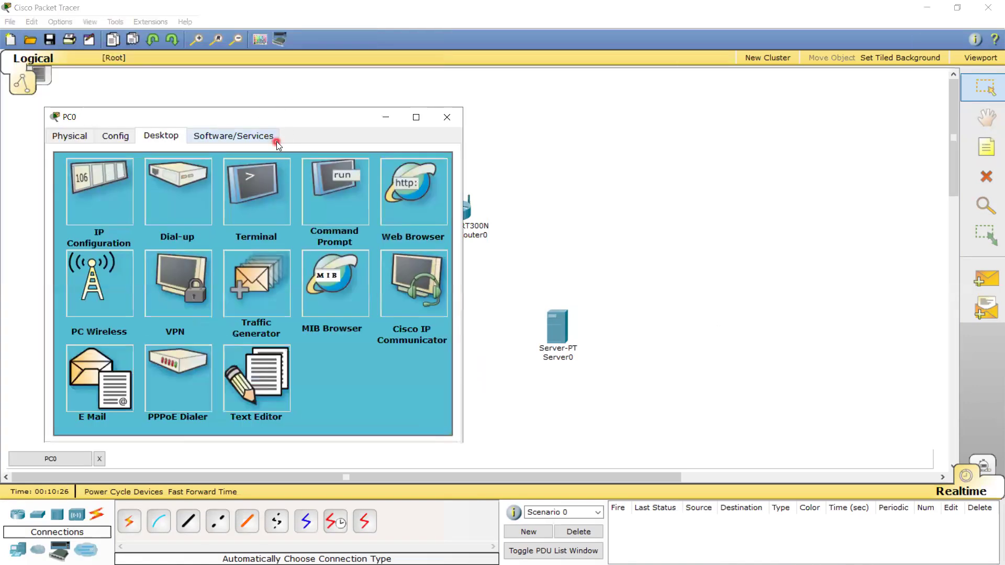
pyautogui.click(446, 117)
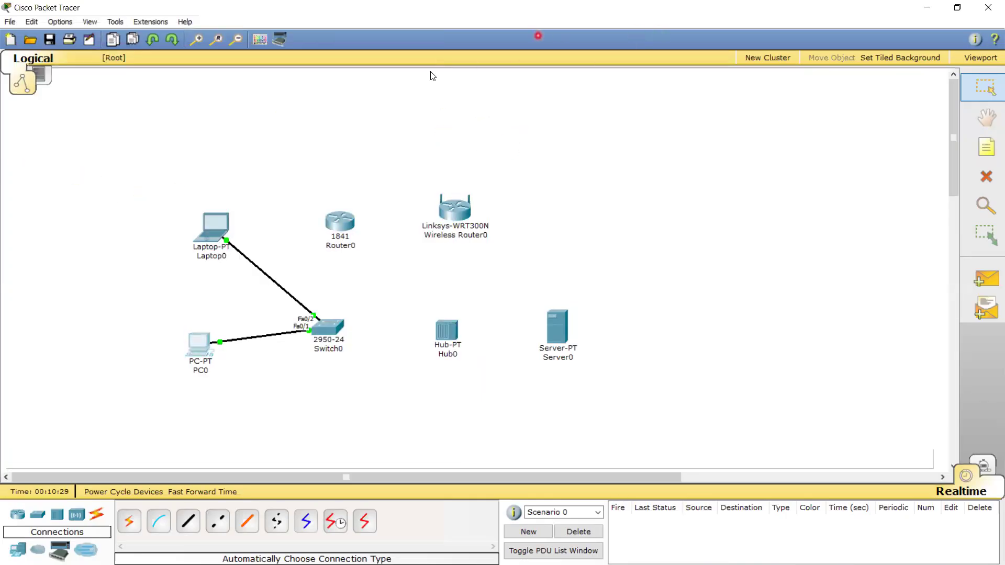
# - Delete all devices and connections from the logical workspace
pyautogui.moveTo(90, 157); pyautogui.dragTo(709, 410)
pyautogui.press('Delete')
pyautogui.click(449, 306)
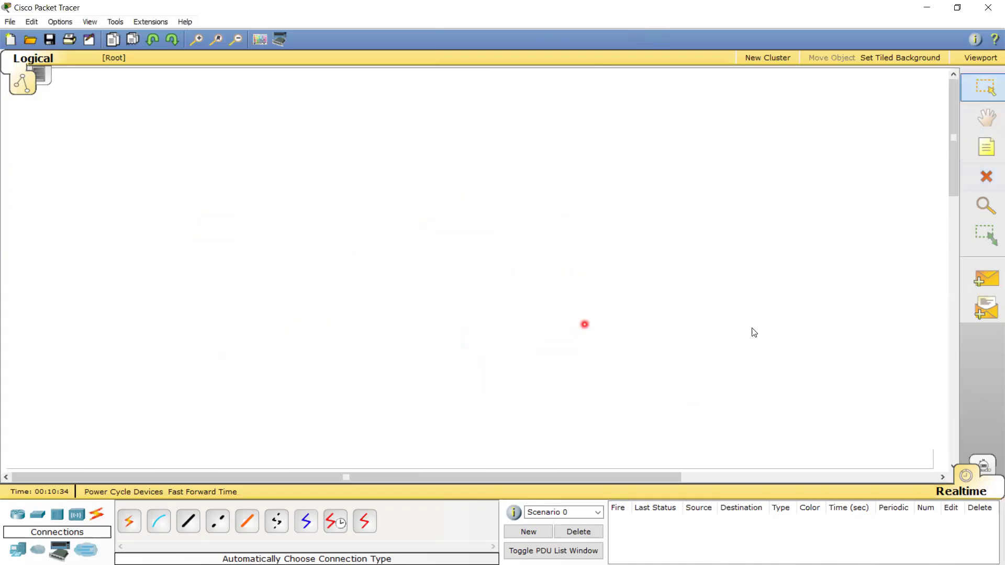
# - Place a 2950-24 switch in the upper middle of the empty workspace
pyautogui.click(37, 518)
pyautogui.click(129, 521)
pyautogui.click(390, 216)
# - Add a generic PC and a generic laptop side by side below the switch, nudging the PC slightly down
pyautogui.click(17, 548)
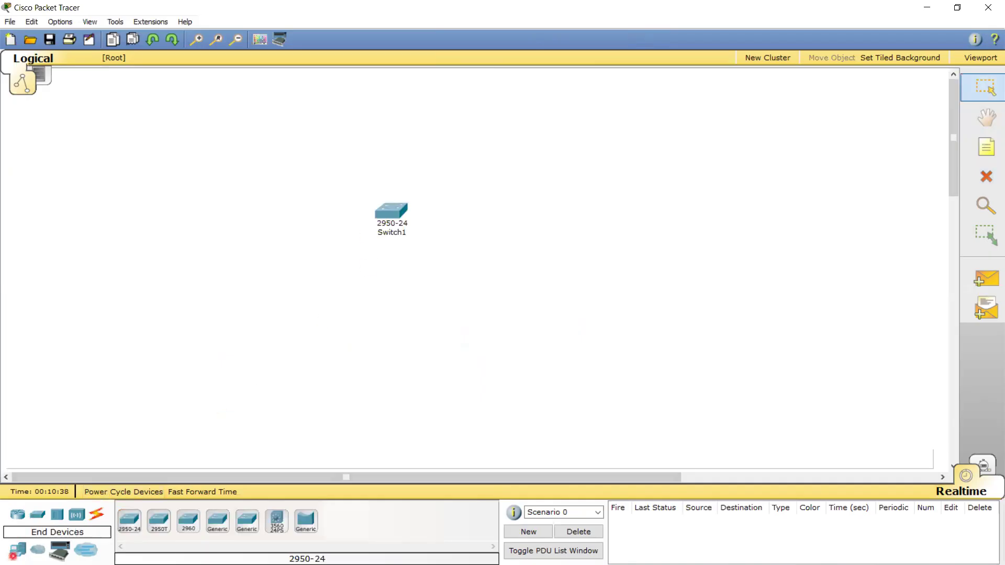
pyautogui.click(129, 521)
pyautogui.click(302, 348)
pyautogui.click(158, 521)
pyautogui.click(442, 360)
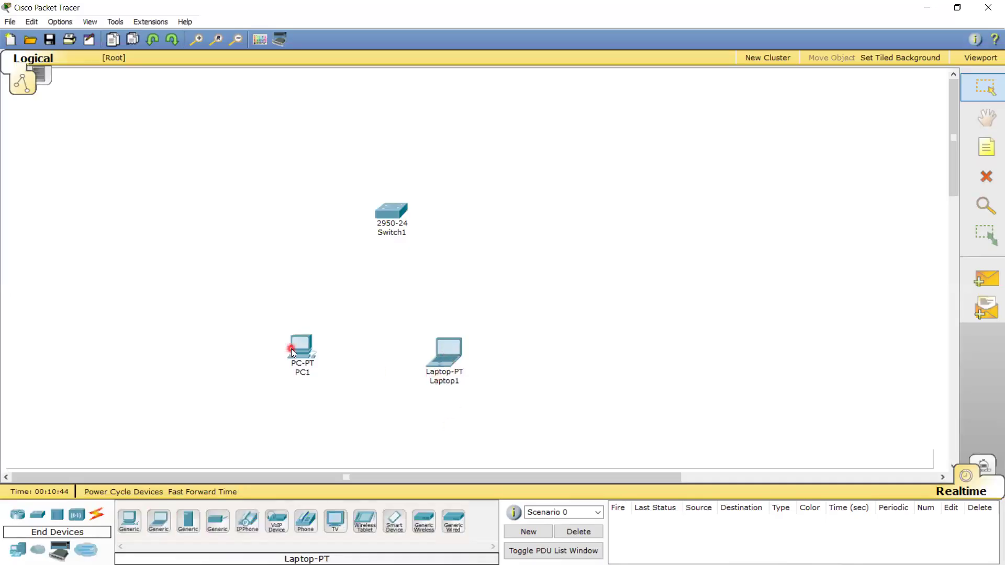
pyautogui.moveTo(291, 349); pyautogui.dragTo(292, 360)
# - Connect PC1 and Laptop1 to the switch using automatically chosen connection types
pyautogui.click(98, 517)
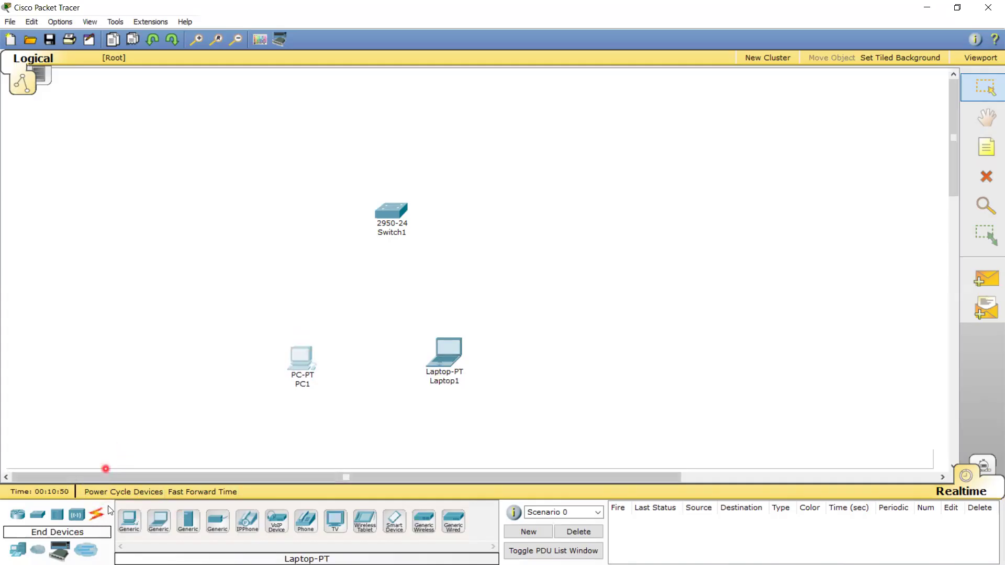
pyautogui.click(96, 516)
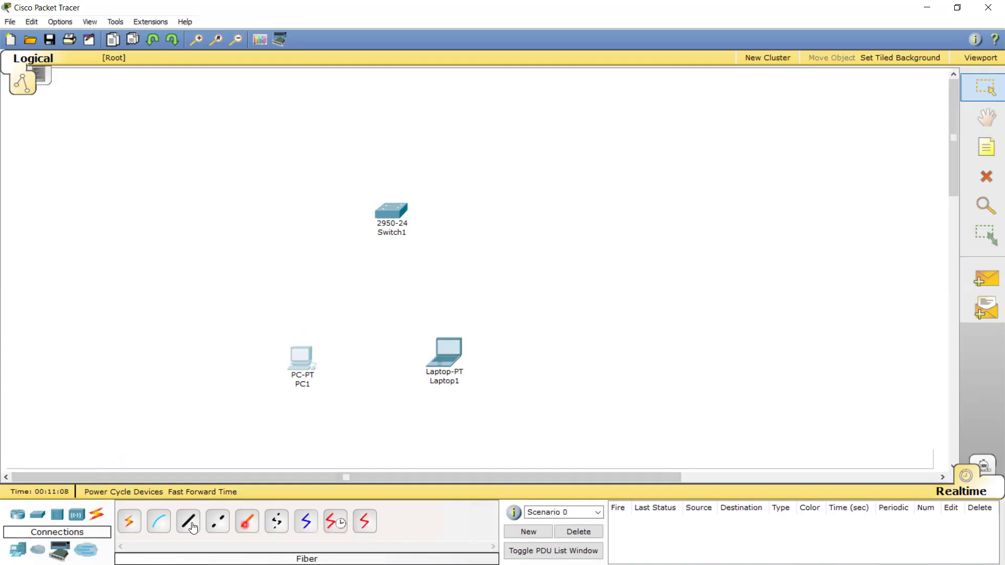
pyautogui.click(137, 523)
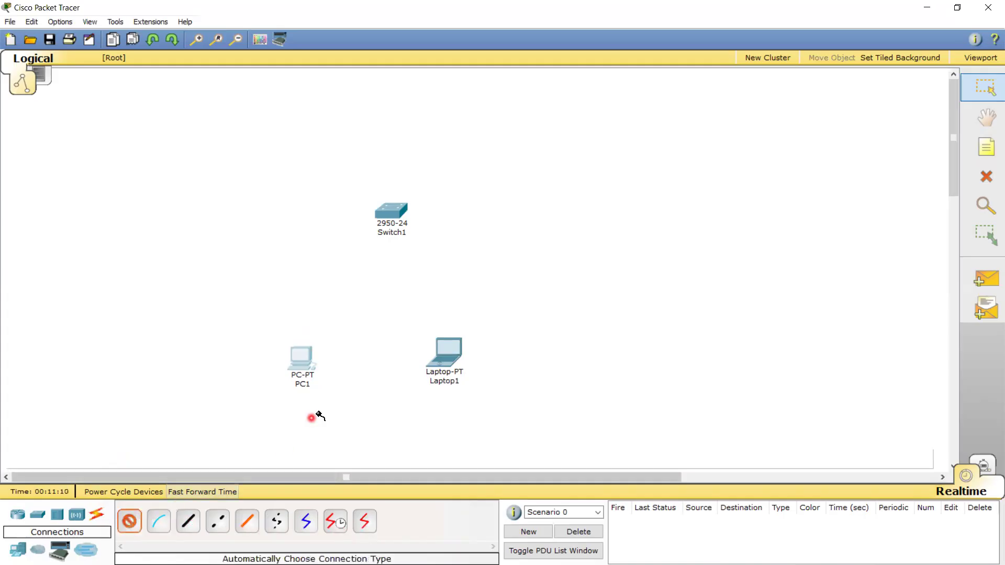
pyautogui.click(305, 356)
pyautogui.click(388, 212)
pyautogui.click(129, 521)
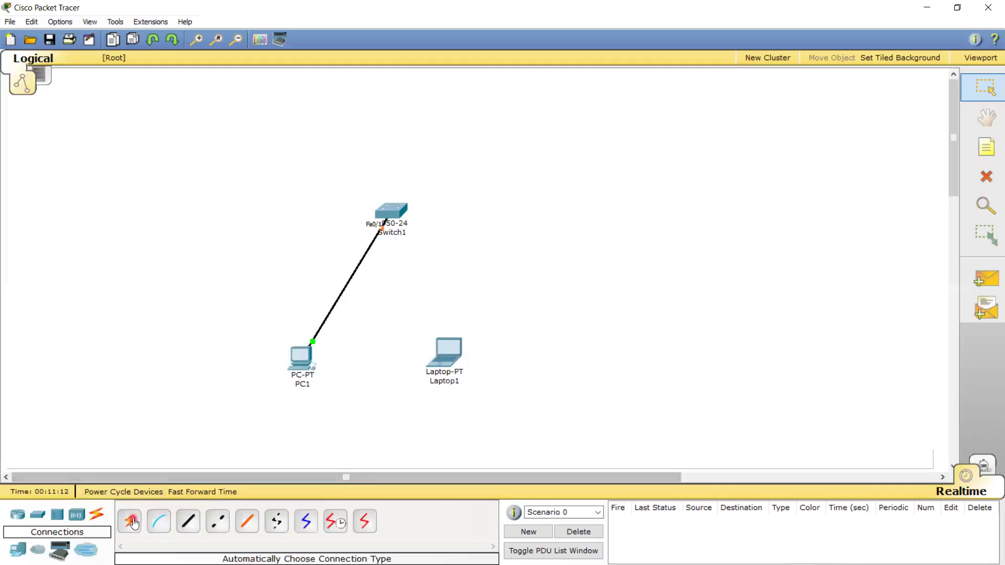
pyautogui.click(458, 358)
pyautogui.click(402, 214)
pyautogui.click(402, 215)
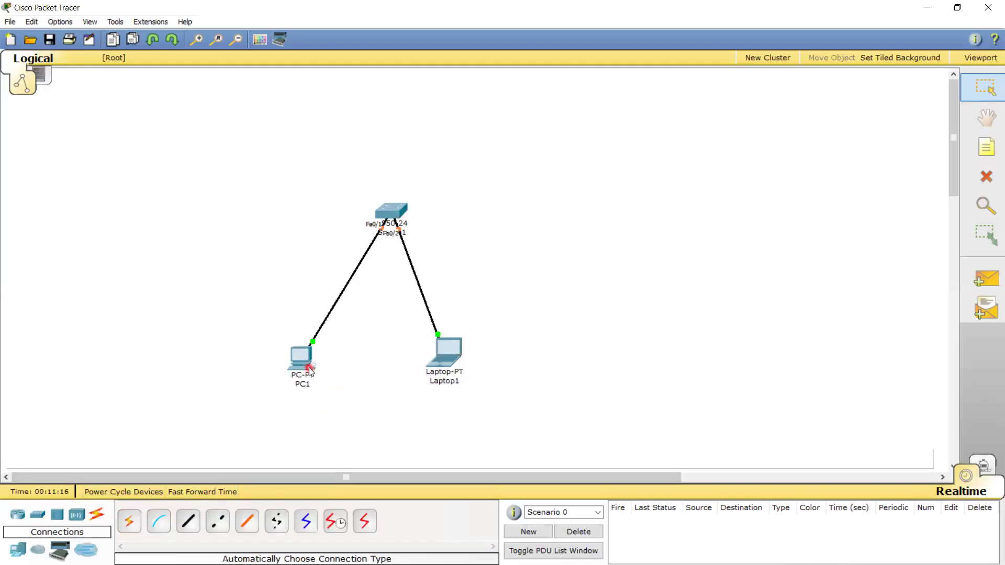
# - Move PC1 and Laptop1 slightly up, closer to the switch
pyautogui.moveTo(310, 372)
pyautogui.moveTo(303, 379); pyautogui.dragTo(302, 369)
pyautogui.moveTo(457, 367); pyautogui.dragTo(458, 354)
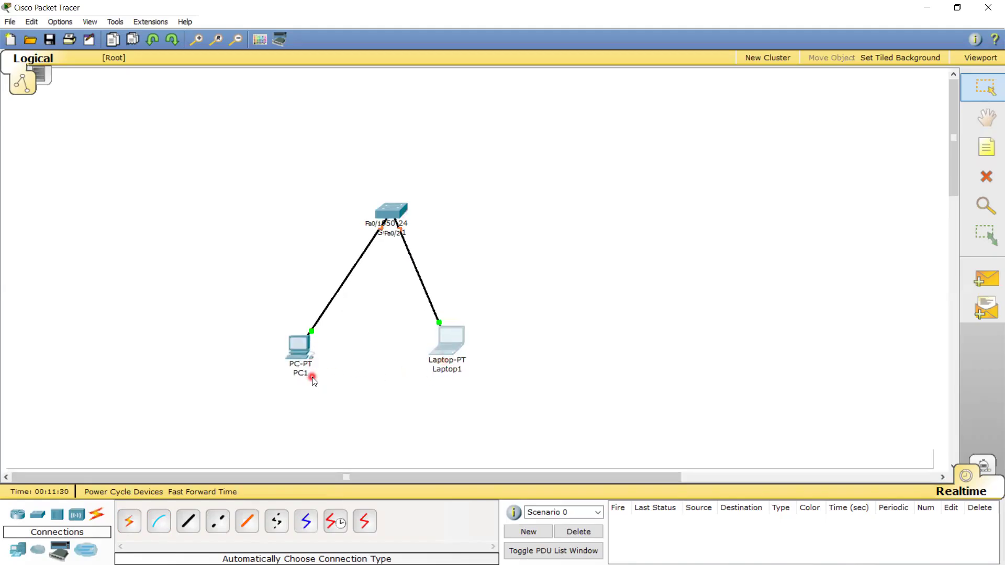
# - Give PC1 the static IP address 192.168.1.1 with subnet mask 255.255.255.0 and close its window
pyautogui.moveTo(312, 377)
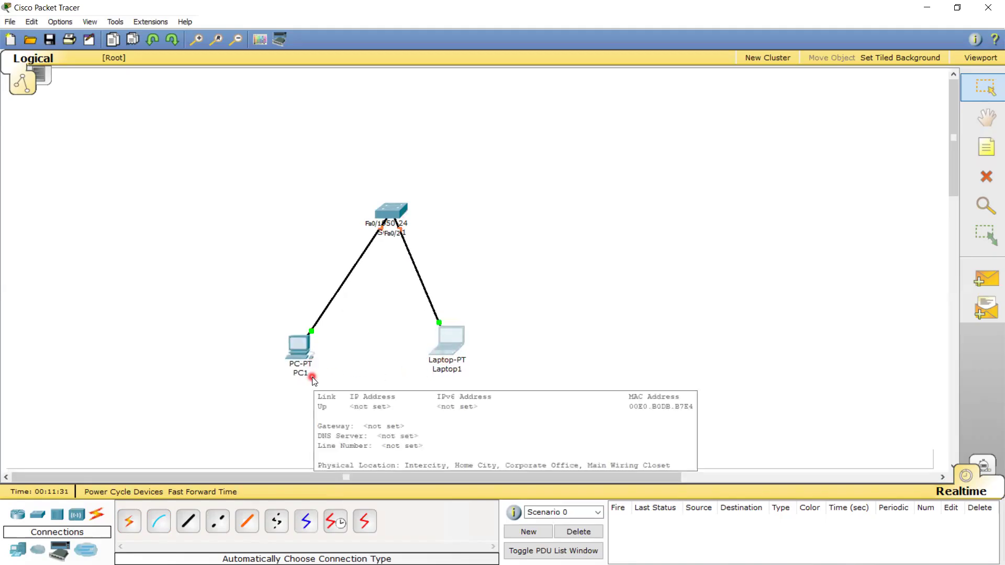
pyautogui.click(300, 353)
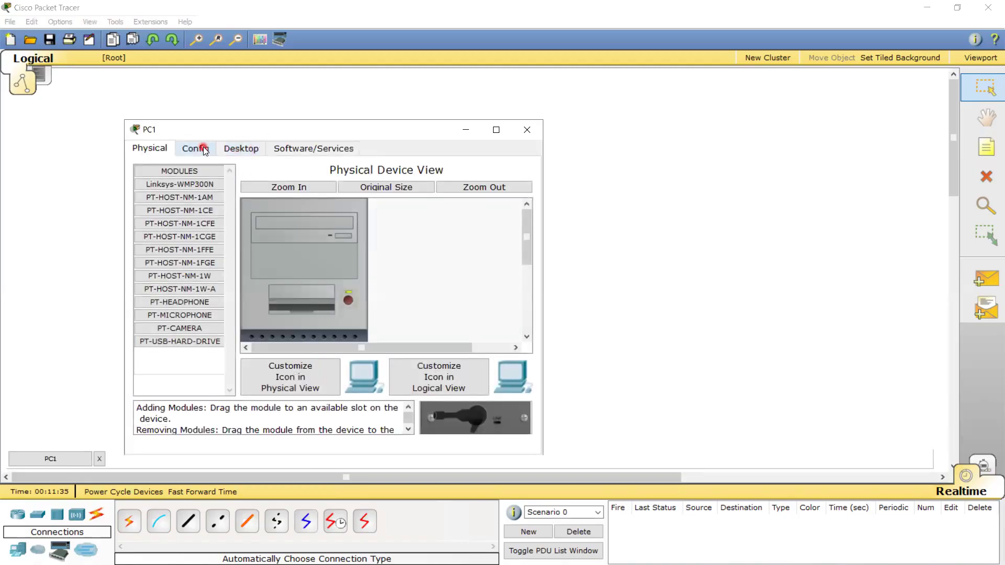
pyautogui.click(235, 152)
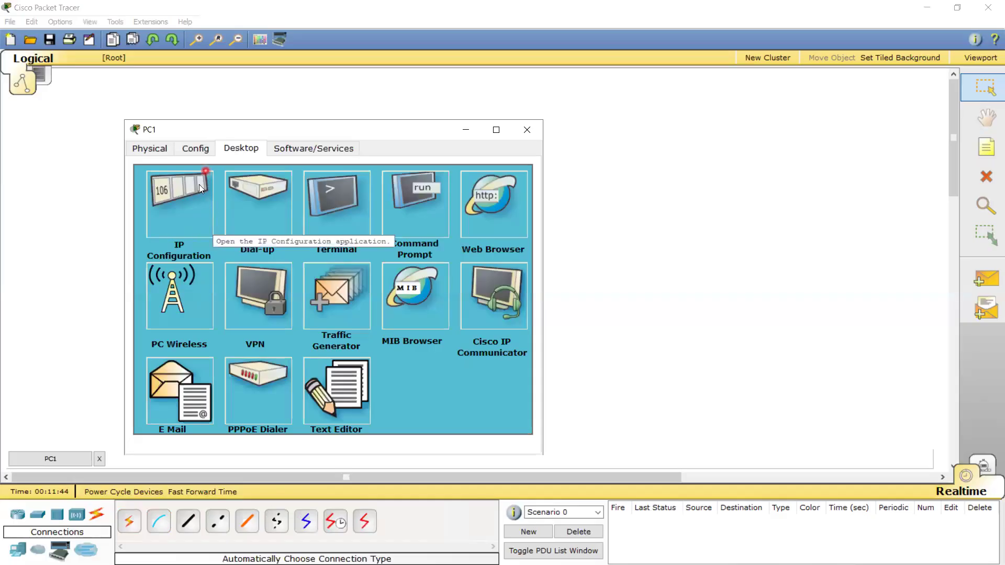
pyautogui.click(190, 210)
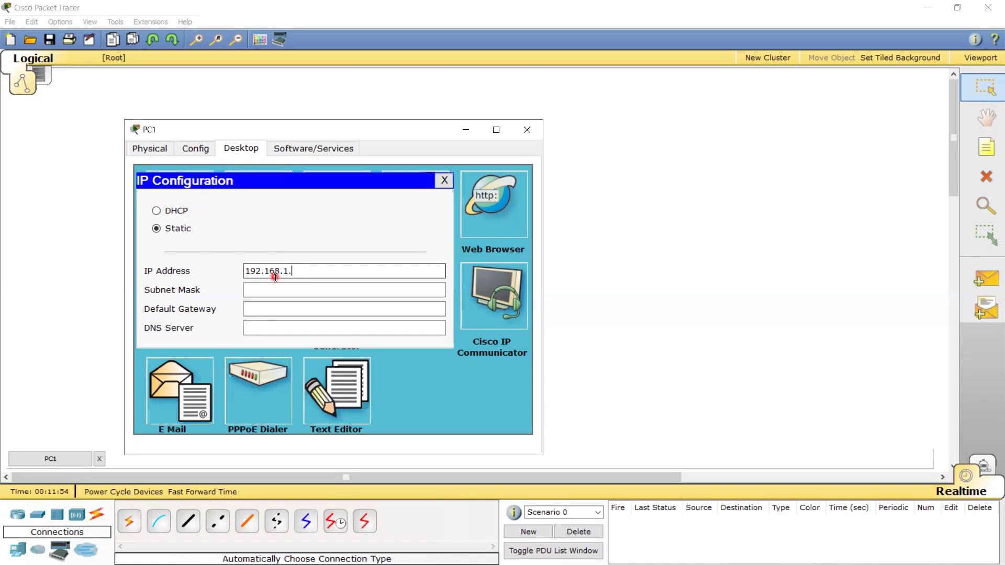
pyautogui.doubleClick(275, 277)
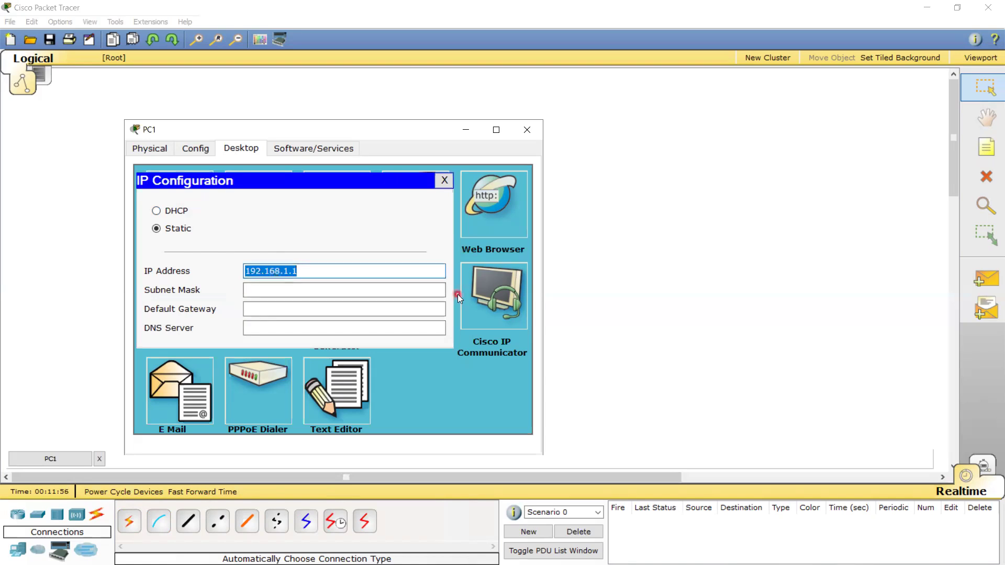
pyautogui.press('Tab')
pyautogui.click(330, 291)
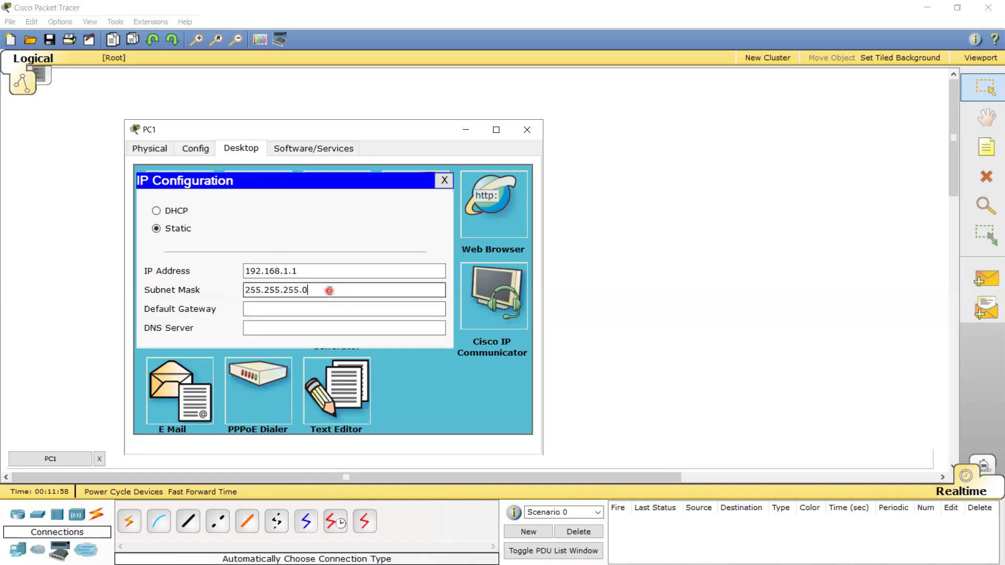
pyautogui.click(450, 182)
pyautogui.click(540, 129)
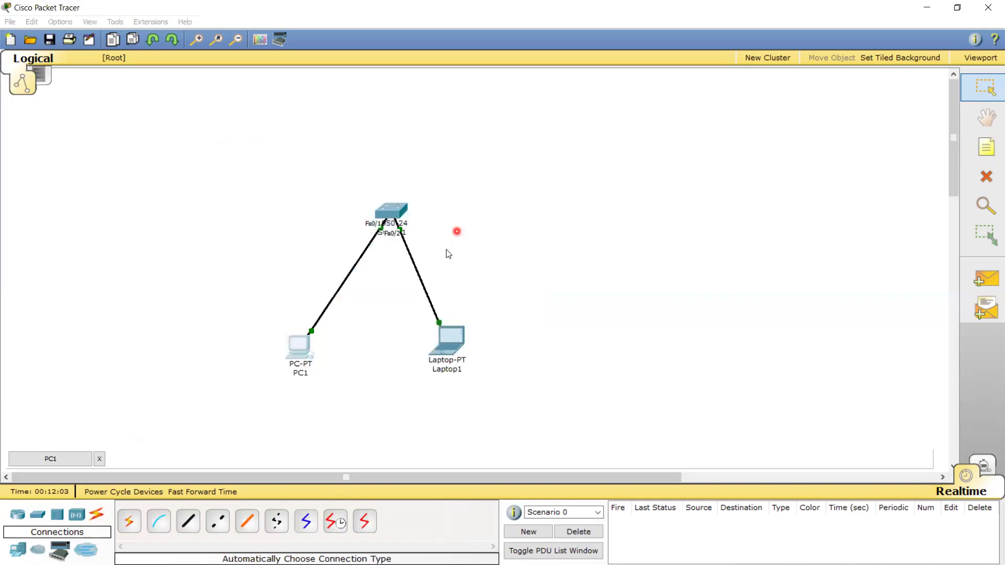
# - Give Laptop1 the static IP address 192.168.1.2 with subnet mask 255.255.255.0 and close its window
pyautogui.click(449, 340)
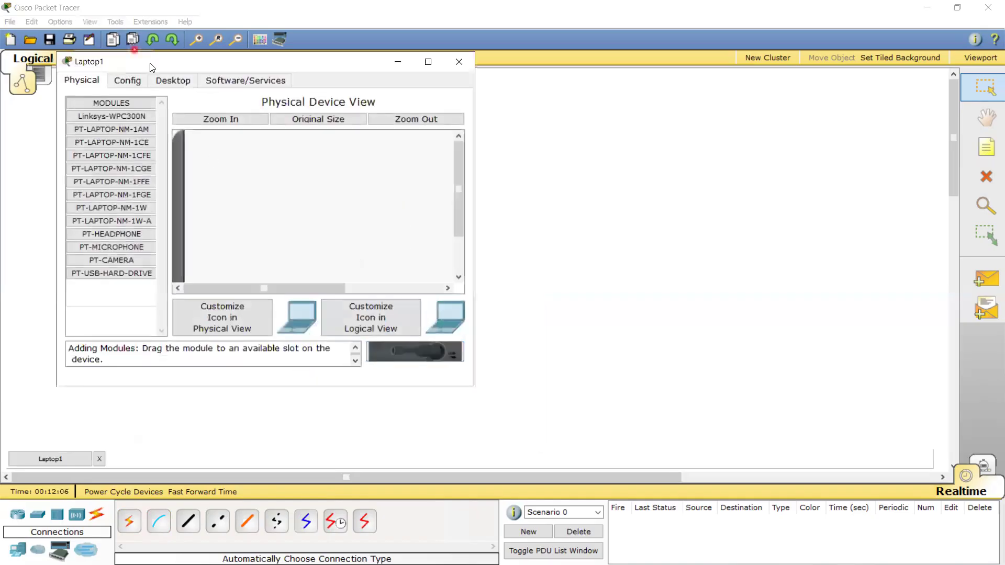
pyautogui.click(171, 84)
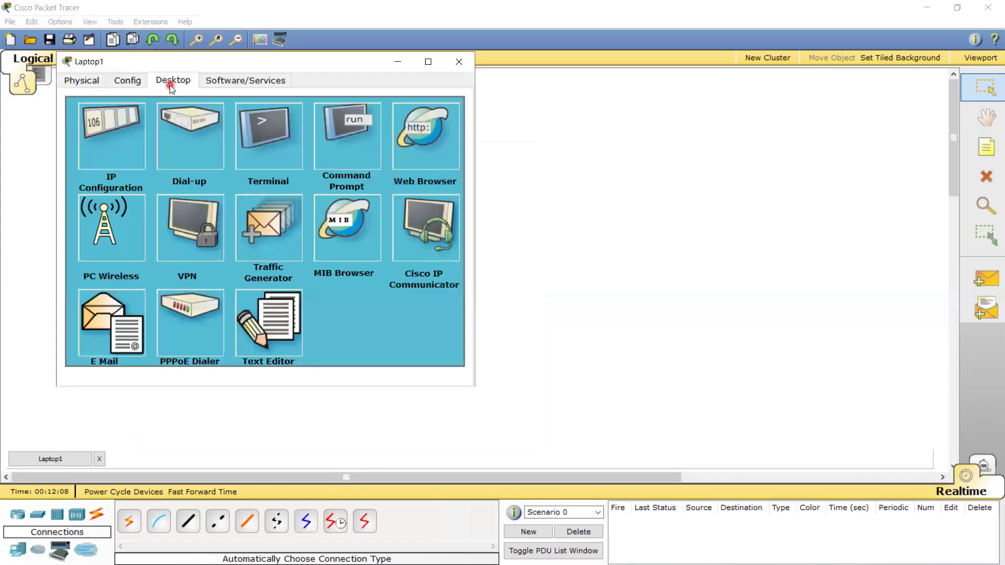
pyautogui.click(115, 149)
pyautogui.click(186, 203)
pyautogui.write('192.168.1.1')
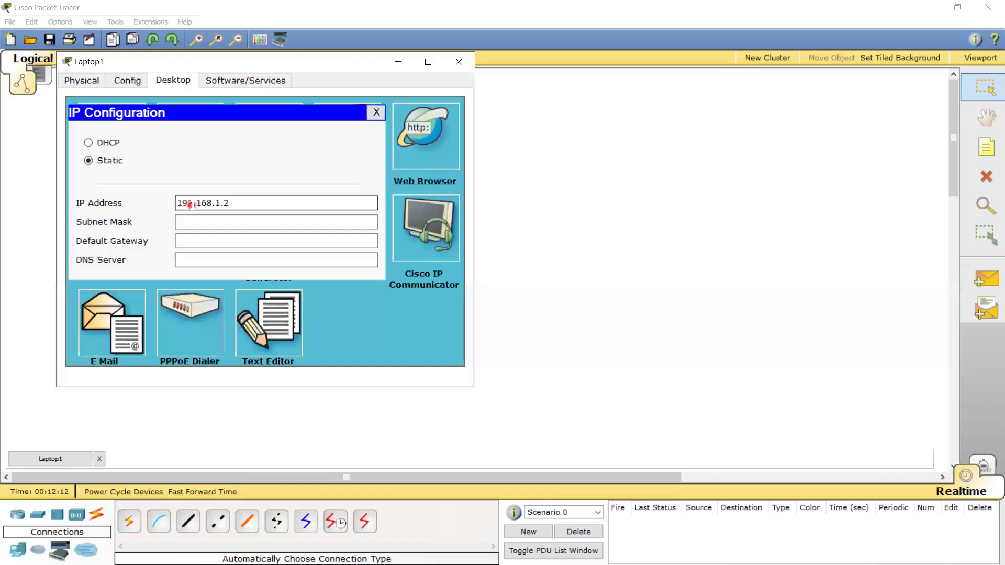
pyautogui.click(225, 228)
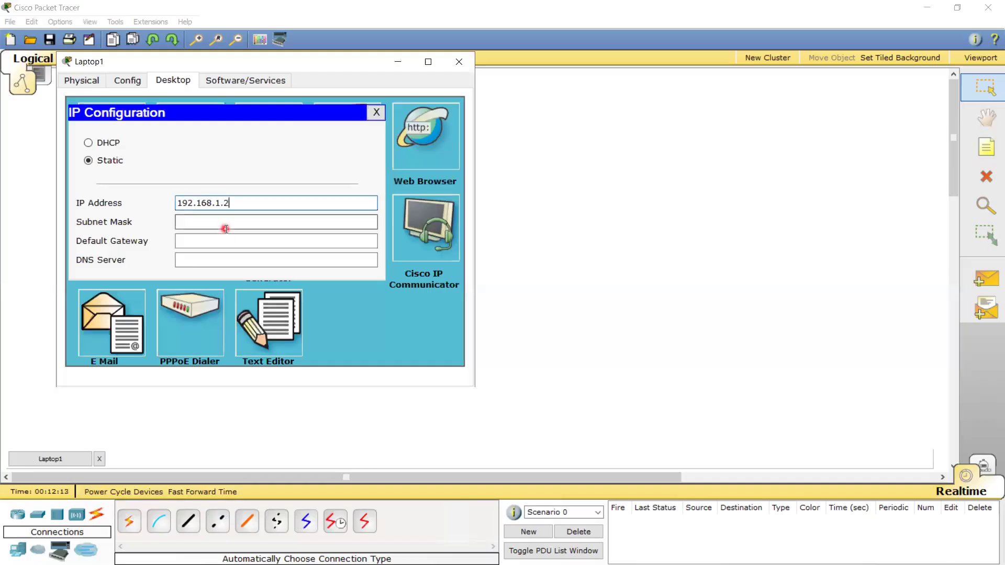
pyautogui.click(263, 225)
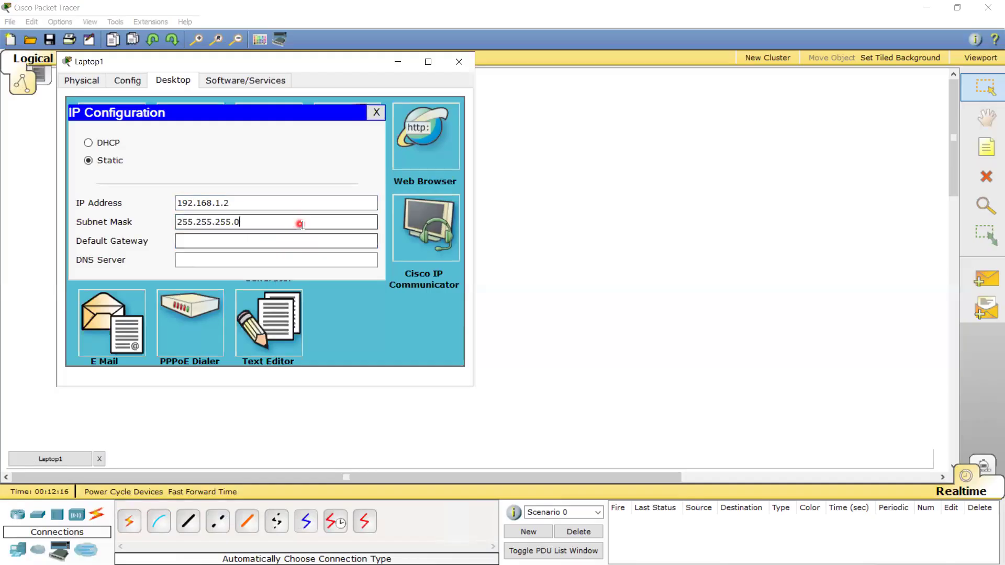
pyautogui.click(377, 113)
pyautogui.click(458, 63)
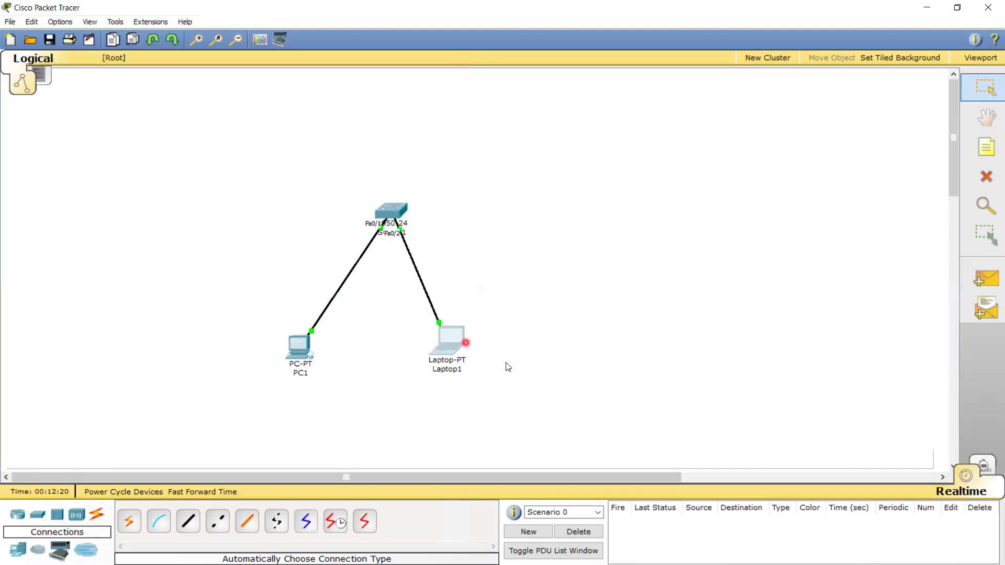
# - Send a simple PDU from PC1 to Laptop1 and check its status in the PDU list
pyautogui.click(985, 278)
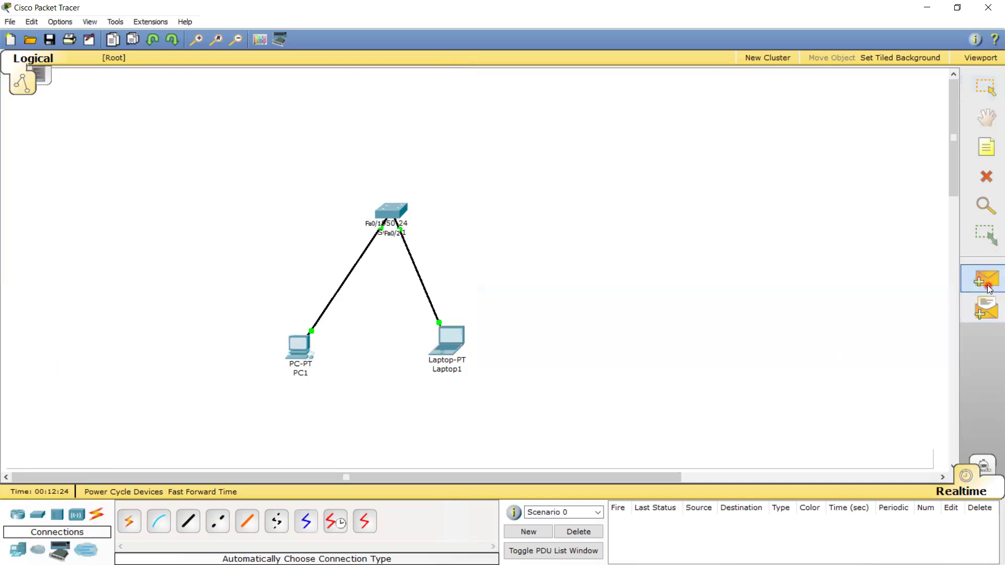
pyautogui.click(302, 346)
pyautogui.click(449, 347)
pyautogui.click(449, 345)
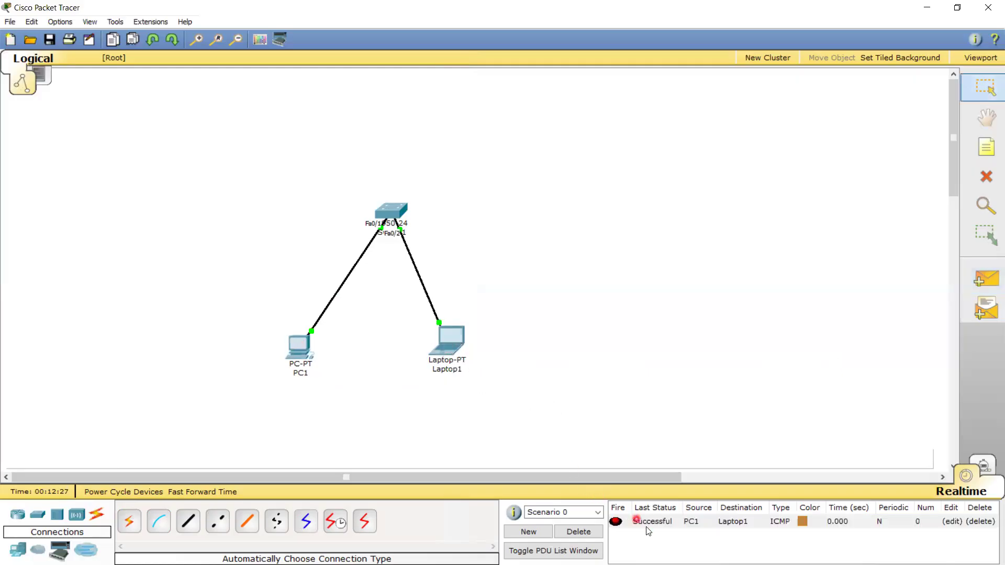
pyautogui.click(706, 524)
# - Switch to simulation mode and capture the ICMP message's first hop from PC1 to the switch
pyautogui.click(977, 507)
pyautogui.click(985, 459)
pyautogui.click(888, 356)
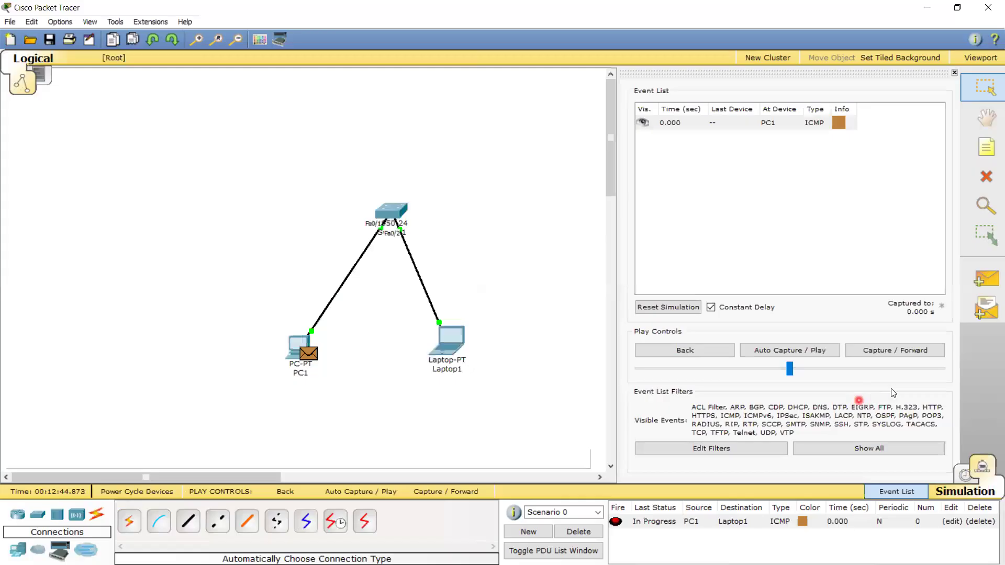
pyautogui.click(889, 353)
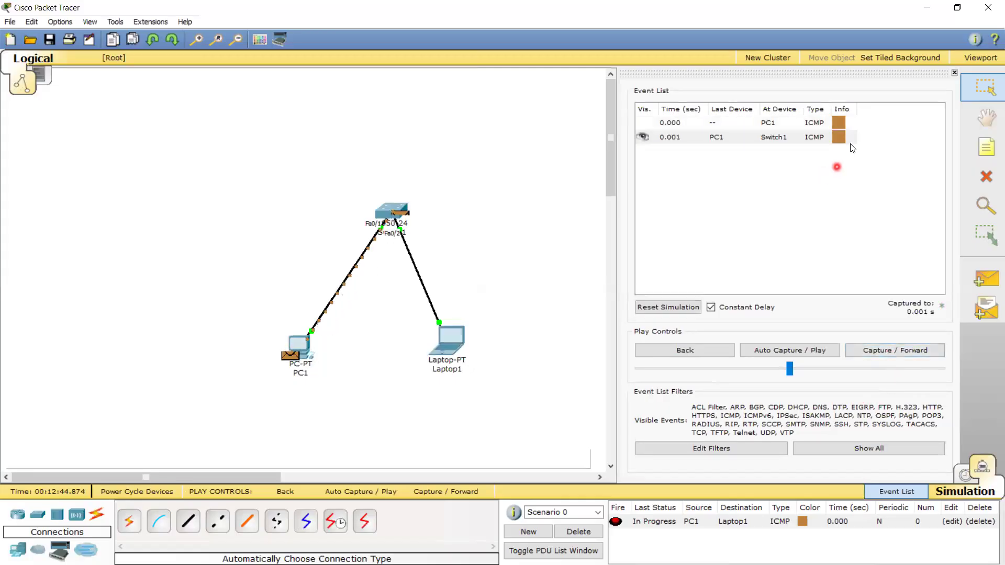
# - Examine the OSI layers and outbound PDU details of the first ICMP event at PC1
pyautogui.click(841, 123)
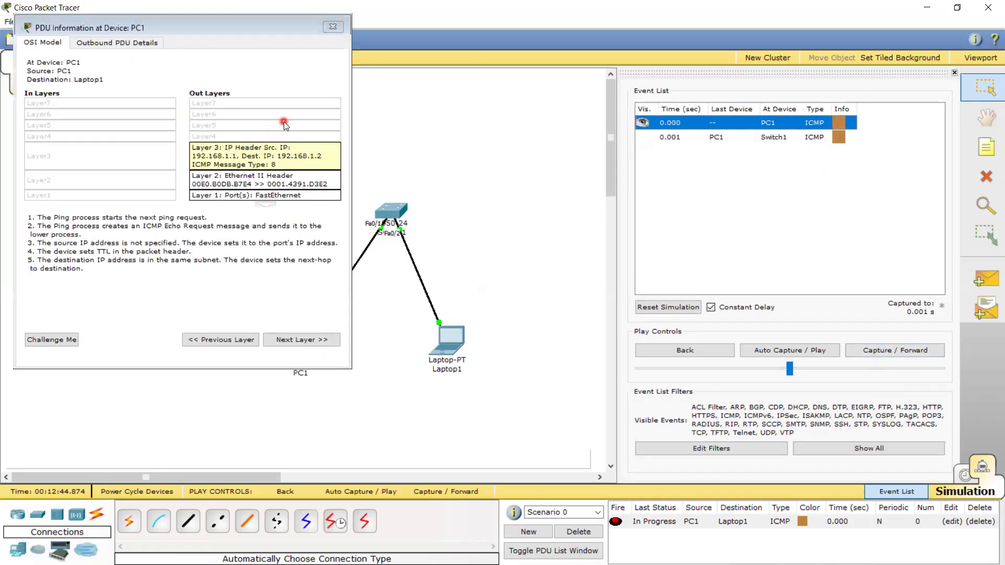
pyautogui.moveTo(172, 29); pyautogui.dragTo(387, 86)
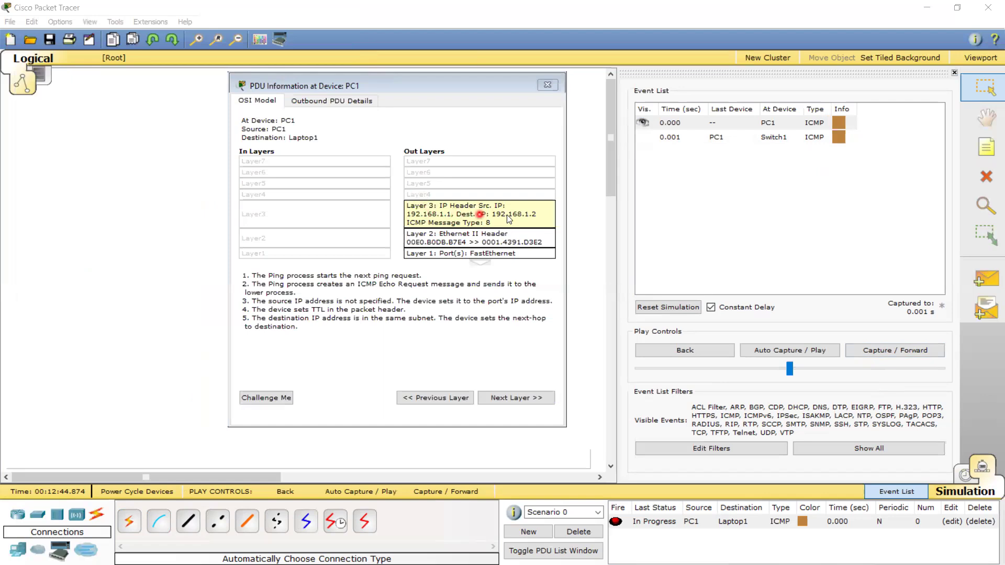
pyautogui.click(322, 100)
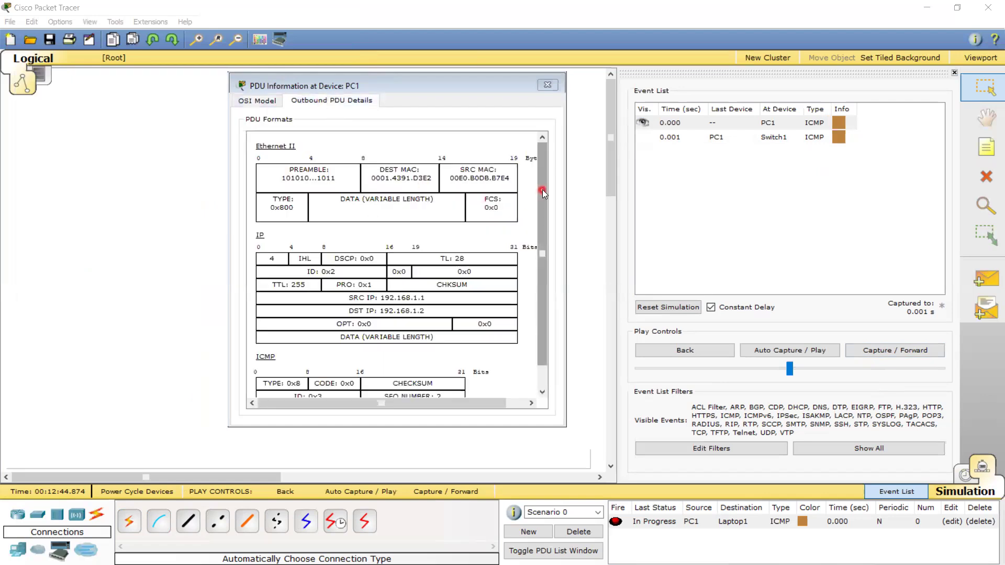
pyautogui.moveTo(542, 190); pyautogui.dragTo(547, 241)
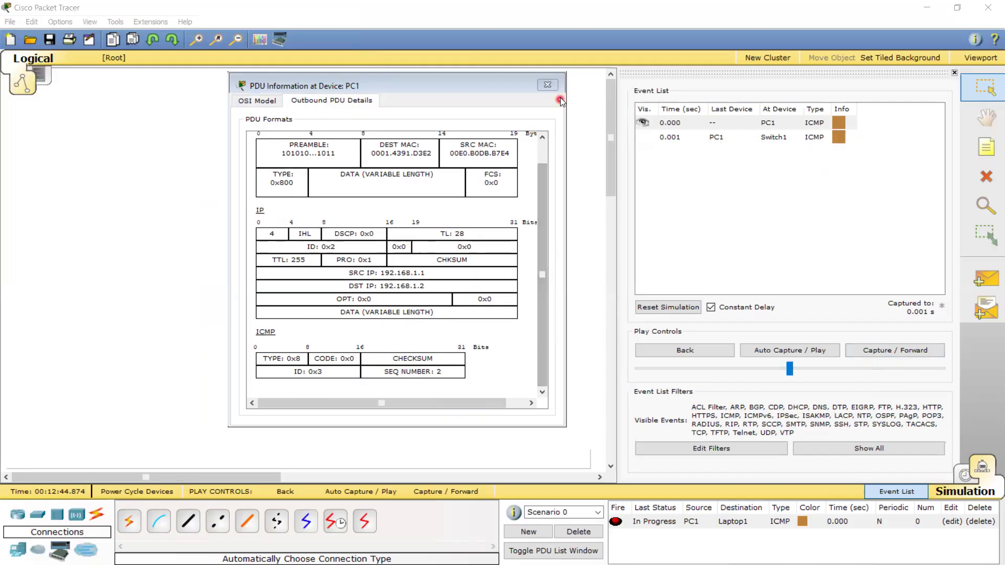
pyautogui.moveTo(540, 221); pyautogui.dragTo(503, 209)
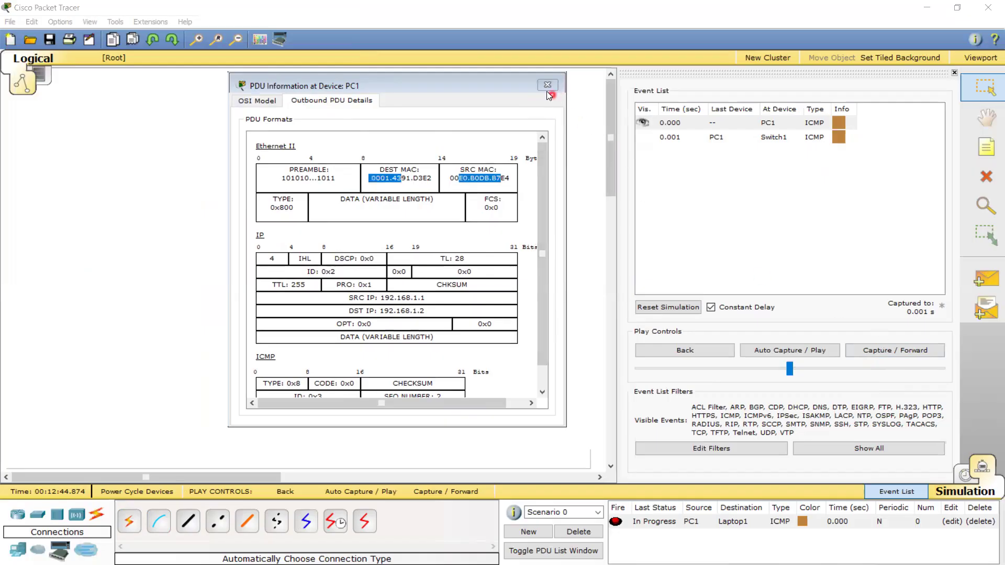
# - Advance the simulation event by event until the ICMP reply travels from Laptop1 through the switch back to PC1
pyautogui.click(872, 351)
pyautogui.click(873, 353)
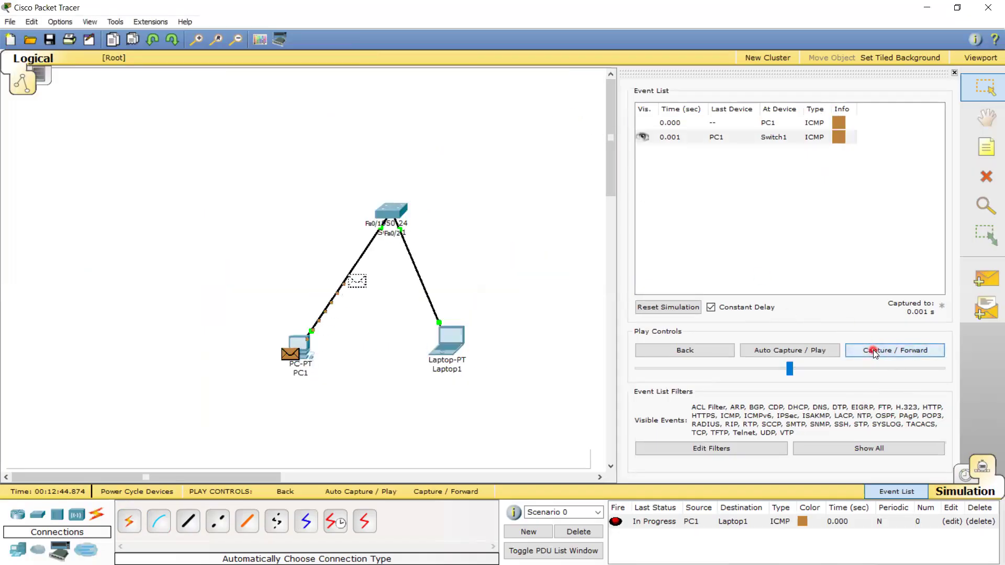
pyautogui.click(873, 353)
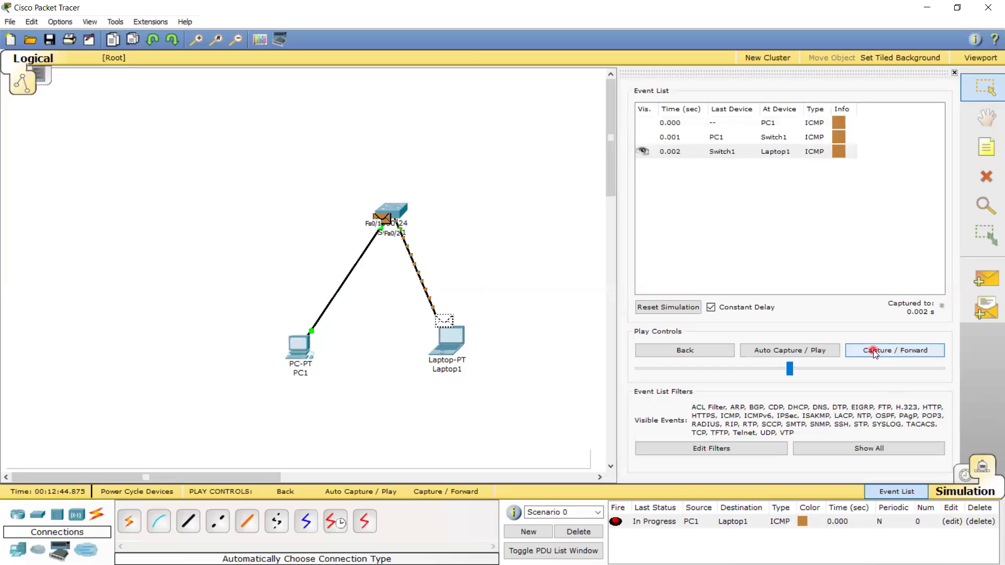
pyautogui.click(873, 353)
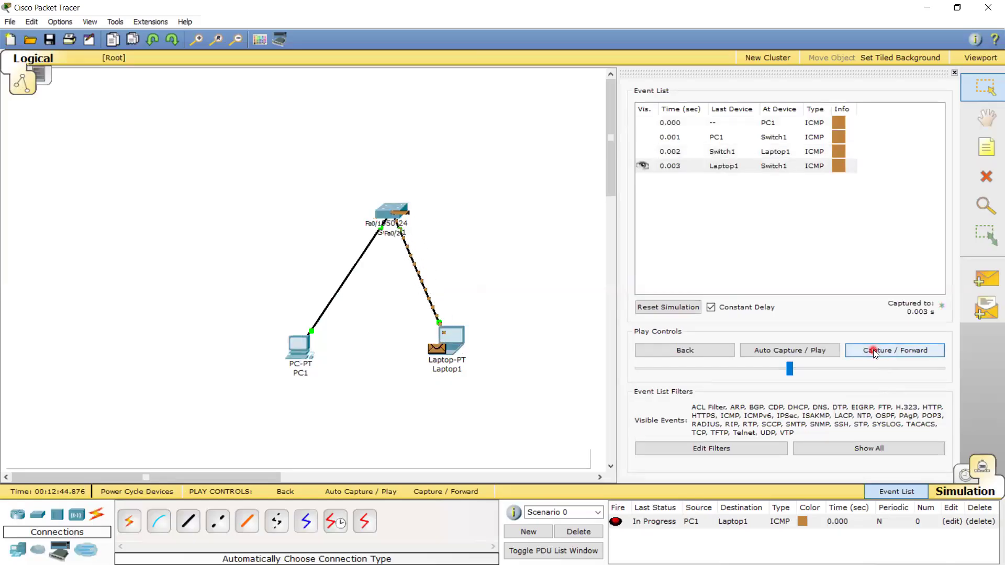
pyautogui.click(873, 353)
# - Delete Scenario 0's PC1-to-Laptop1 PDU and ping 192.168.1.2 from PC1's command prompt
pyautogui.click(661, 523)
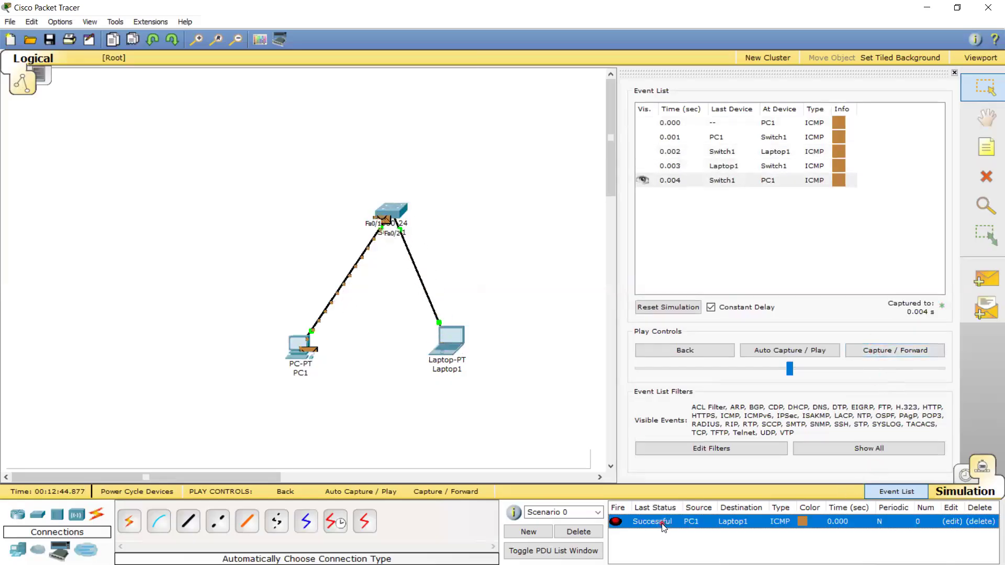
pyautogui.click(578, 531)
pyautogui.click(299, 346)
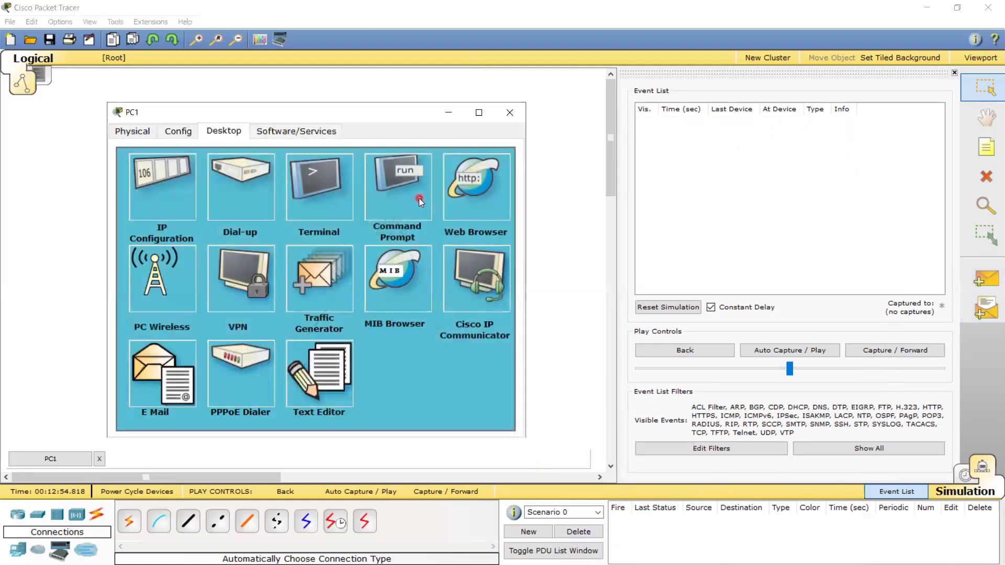
pyautogui.click(419, 200)
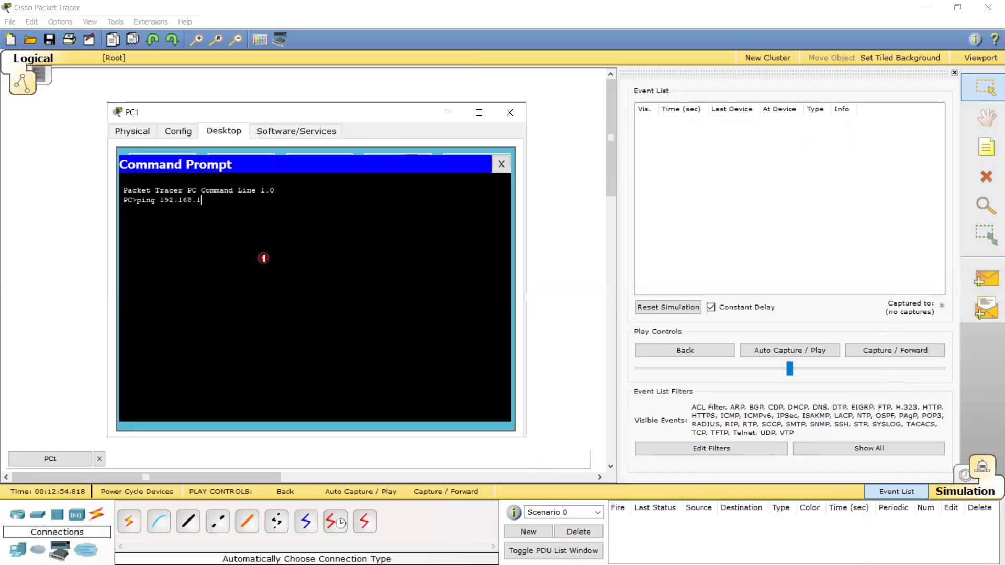
pyautogui.press('Return')
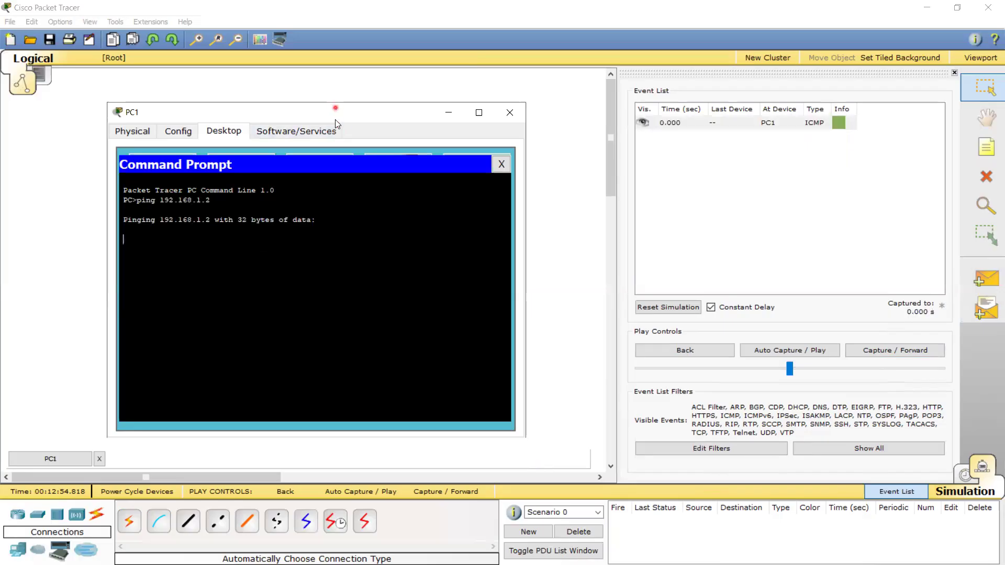
# - Advance the ping simulation hop by hop from PC1 through the switch to Laptop1, checking PC1's command prompt
pyautogui.moveTo(336, 121); pyautogui.dragTo(375, 114)
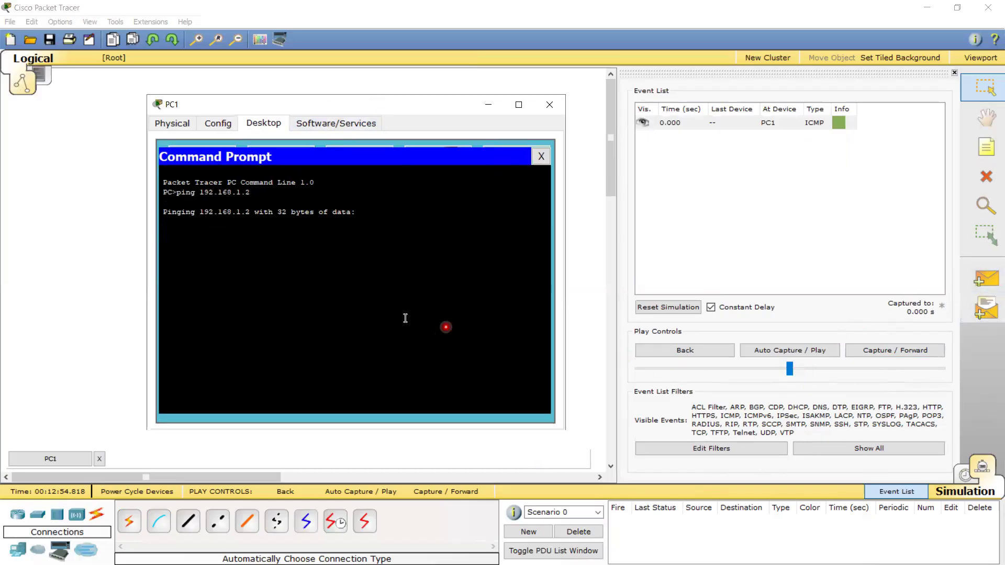
pyautogui.click(898, 349)
pyautogui.click(567, 291)
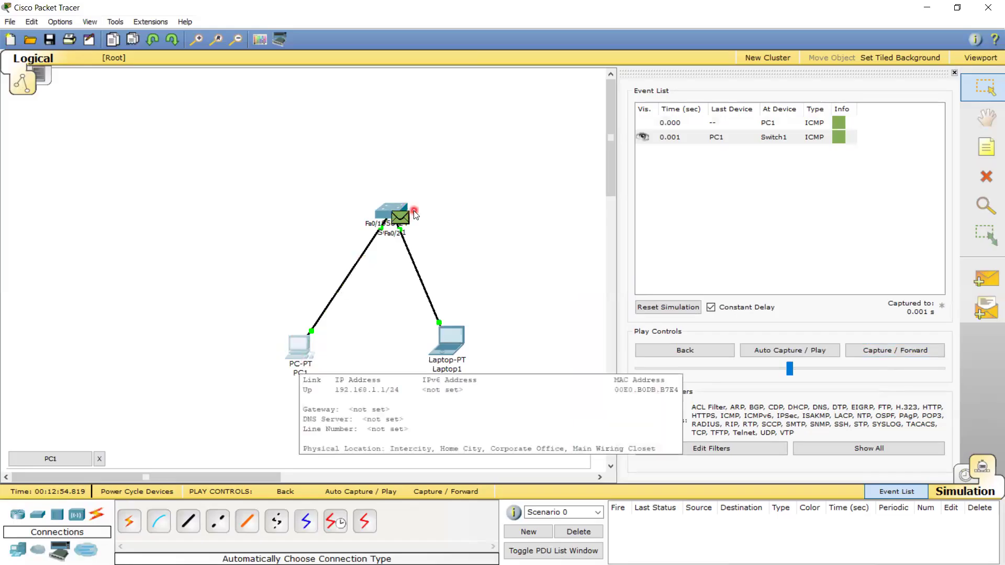
pyautogui.click(879, 351)
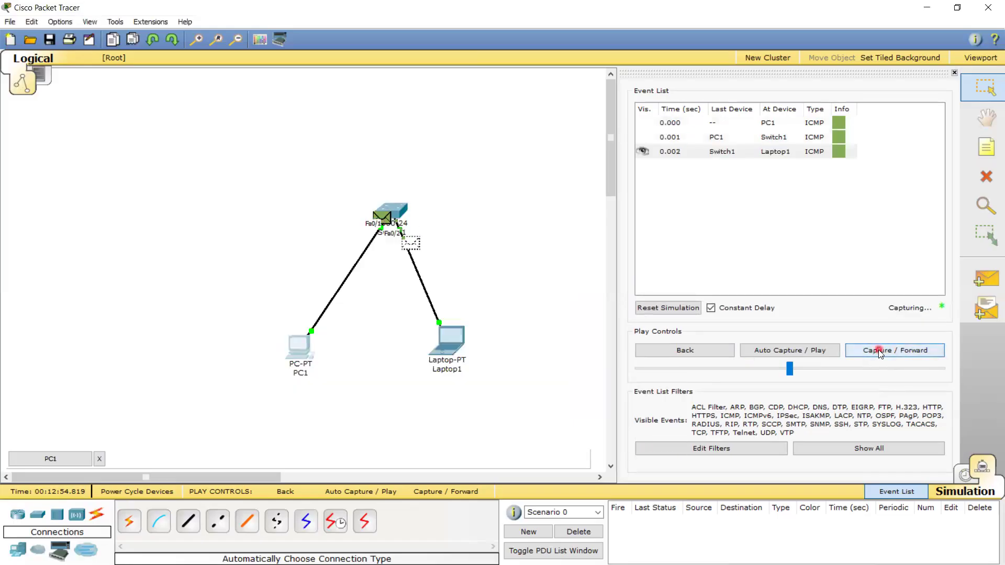
pyautogui.hotkey('alt', 'Tab')
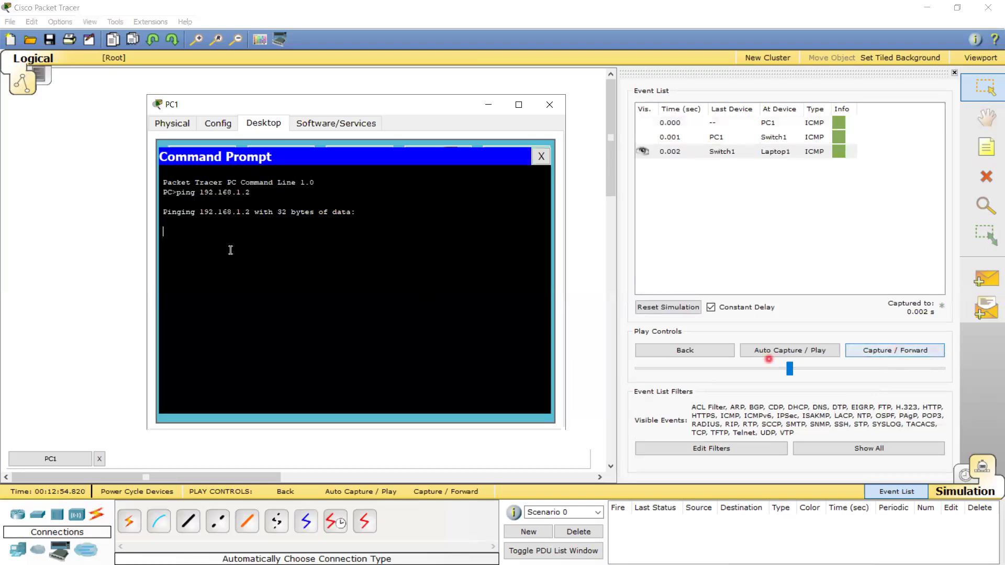
pyautogui.hotkey('alt', 'Tab')
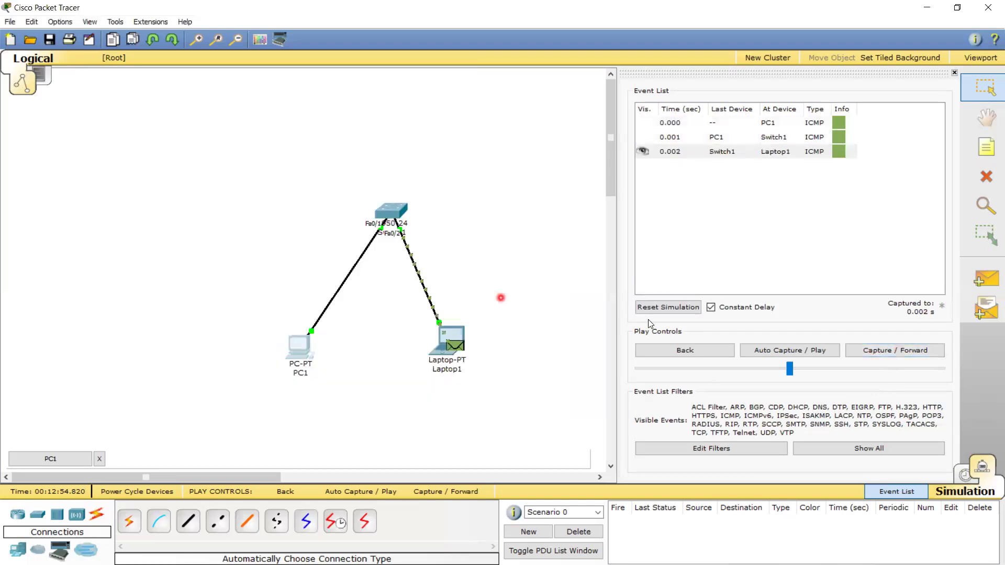
# - Capture the echo reply's hops from Laptop1 through the switch to PC1 and check the reply line in PC1's command prompt
pyautogui.click(901, 349)
pyautogui.hotkey('alt', 'Tab')
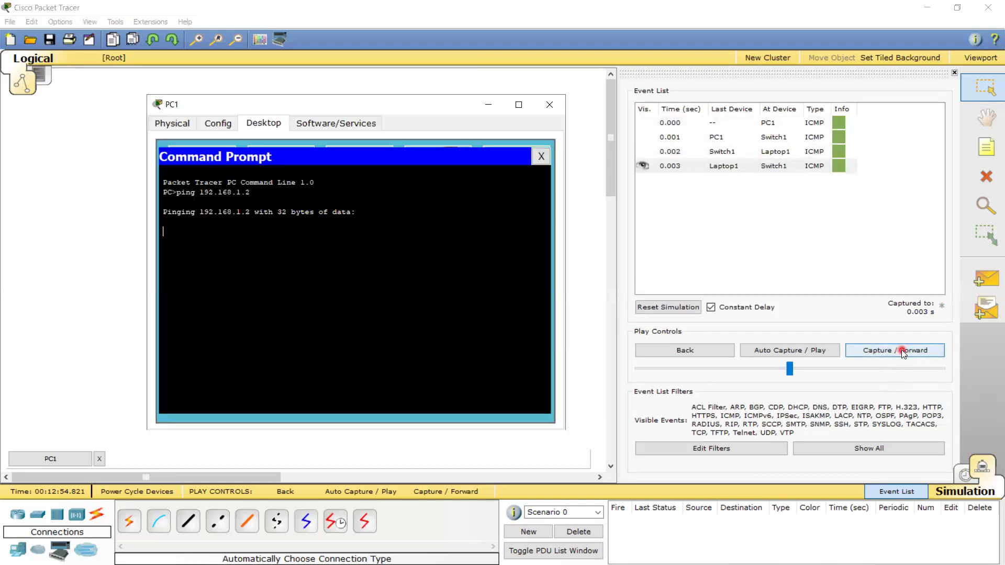
pyautogui.hotkey('alt', 'Tab')
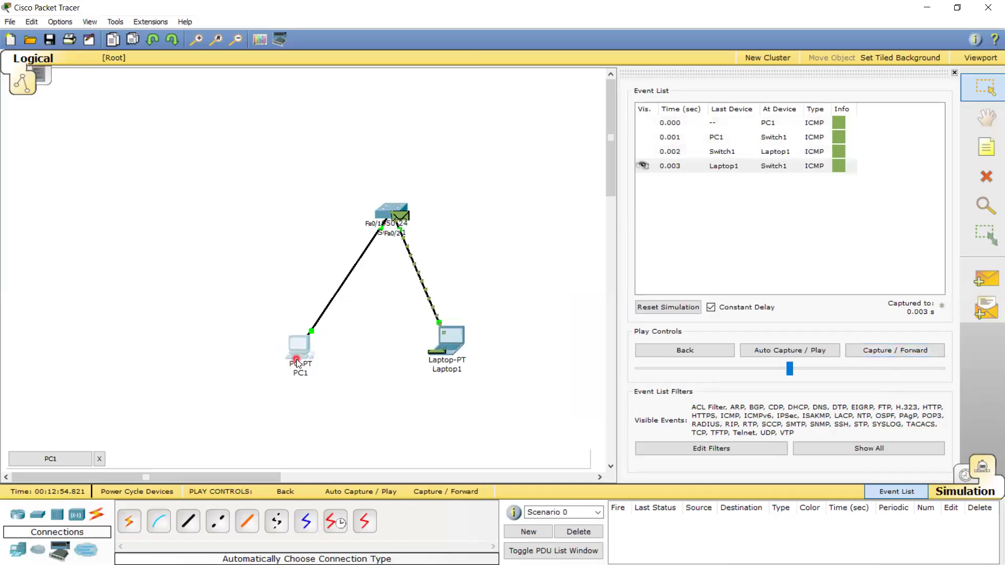
pyautogui.click(897, 350)
pyautogui.hotkey('alt', 'Tab')
pyautogui.hotkey('alt', 'Tab')
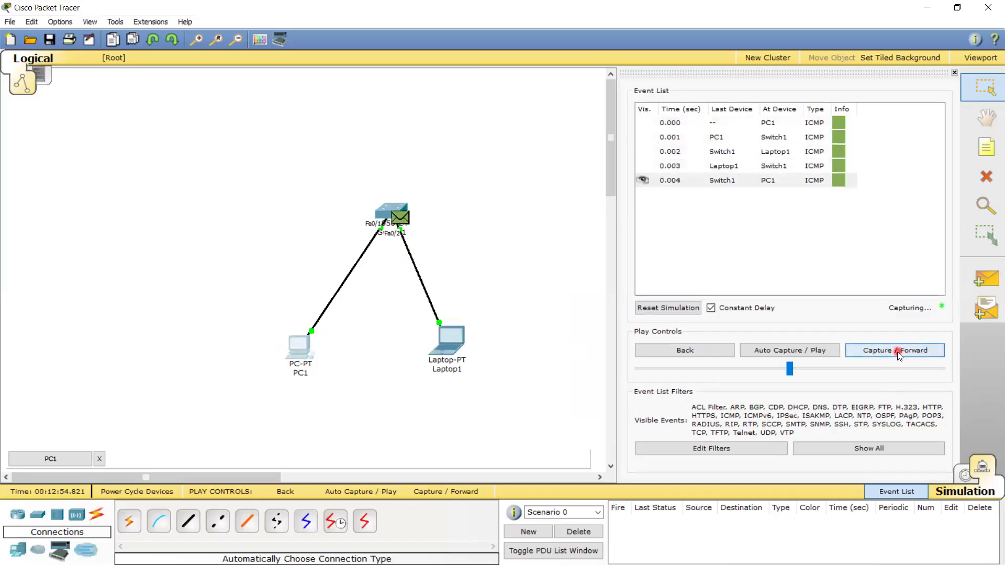
pyautogui.hotkey('alt', 'Tab')
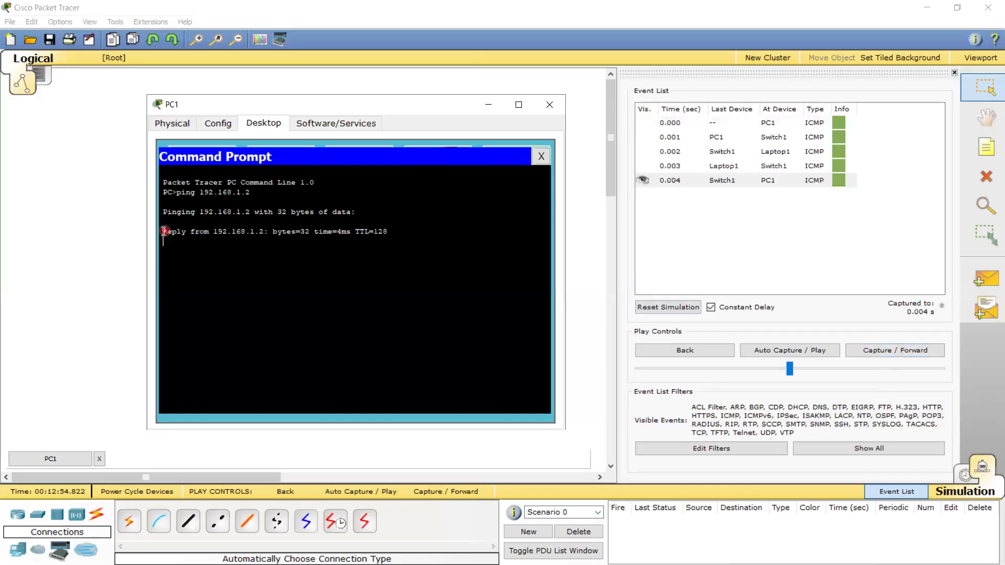
pyautogui.moveTo(163, 231); pyautogui.dragTo(241, 231)
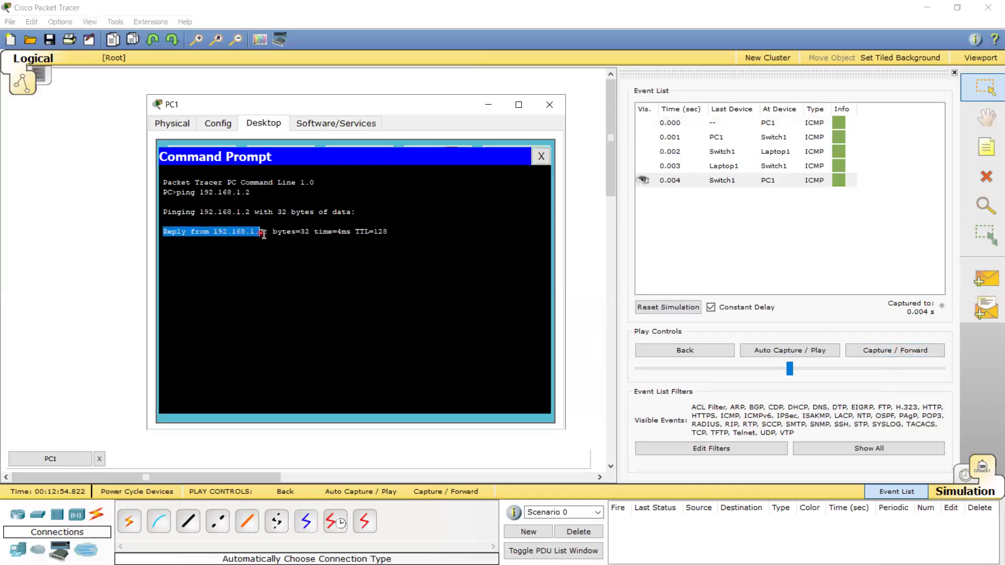
pyautogui.click(265, 240)
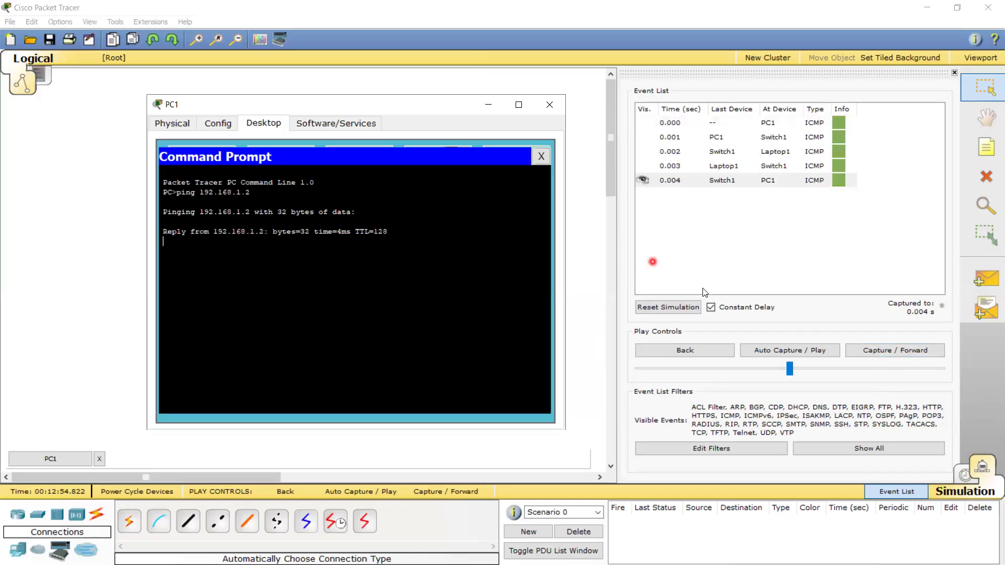
# - Capture the second ping request's first hop from PC1 to the switch and check PC1's command prompt
pyautogui.click(794, 284)
pyautogui.click(874, 354)
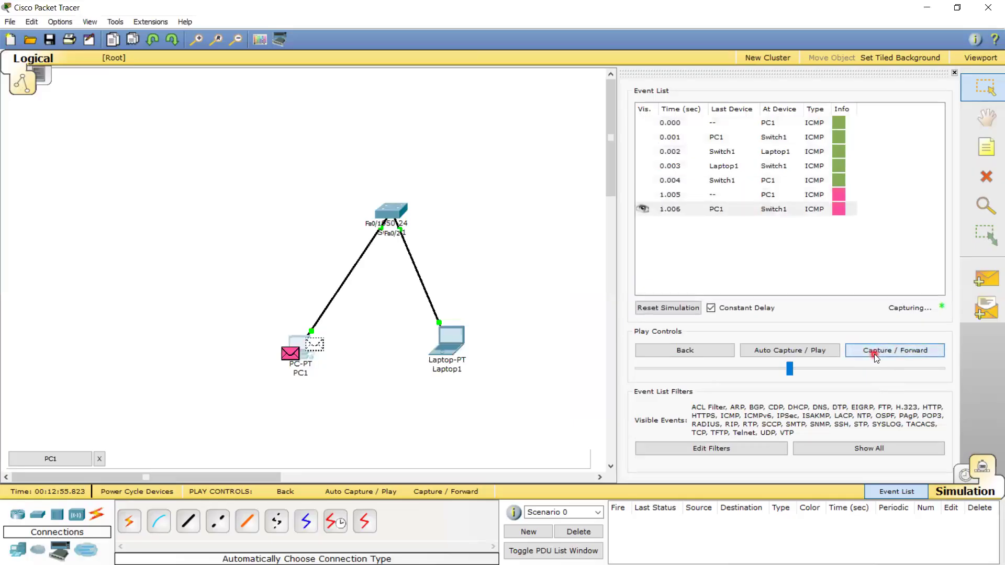
pyautogui.hotkey('alt', 'Tab')
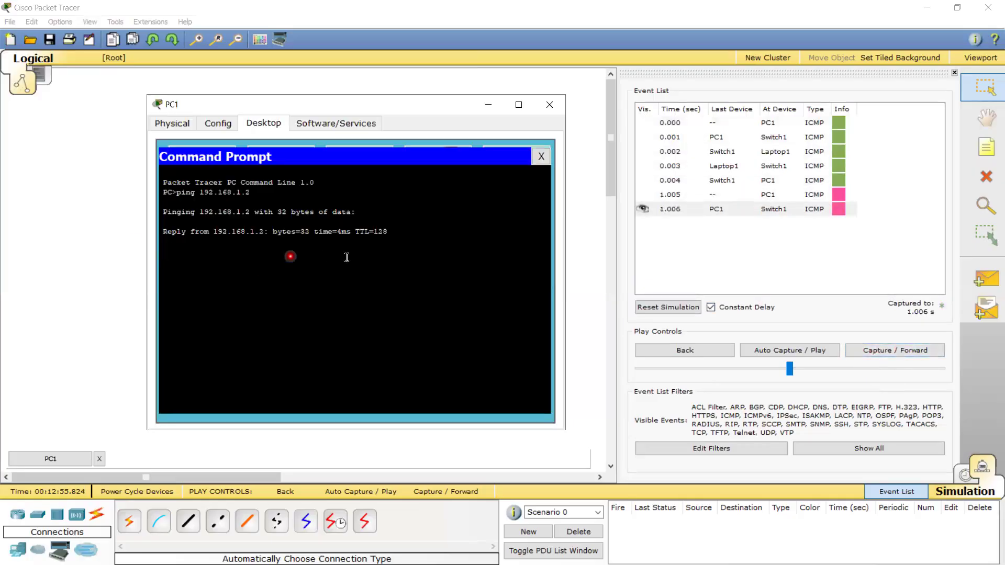
# - Close PC1's command prompt and device window, and return the network to realtime mode
pyautogui.click(546, 160)
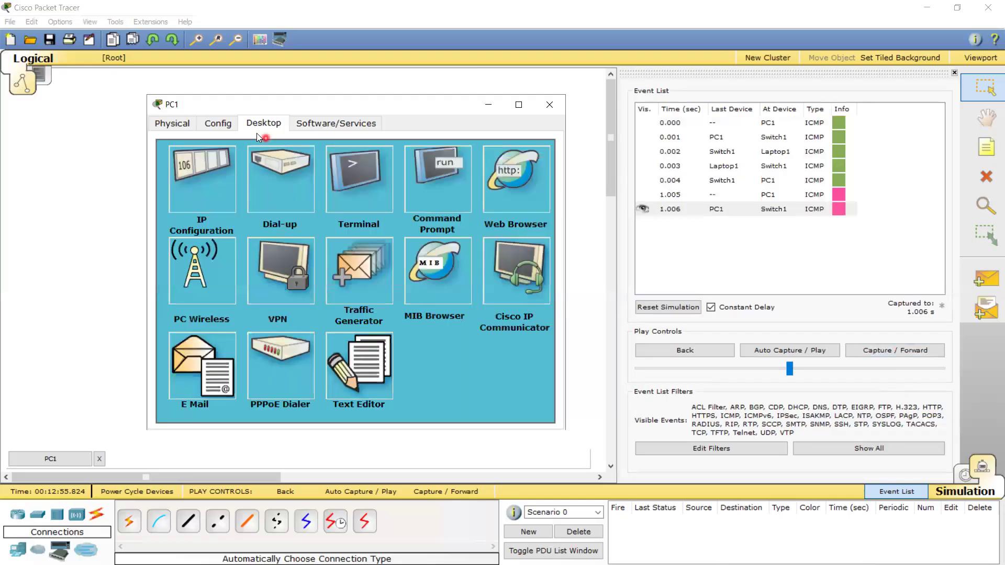
pyautogui.click(228, 130)
pyautogui.click(263, 125)
pyautogui.click(549, 104)
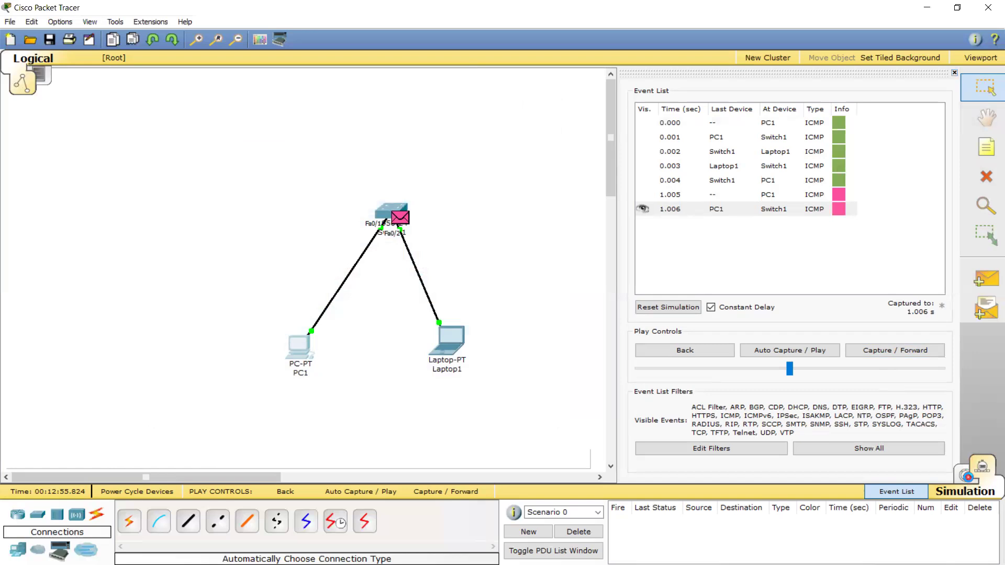
pyautogui.click(967, 475)
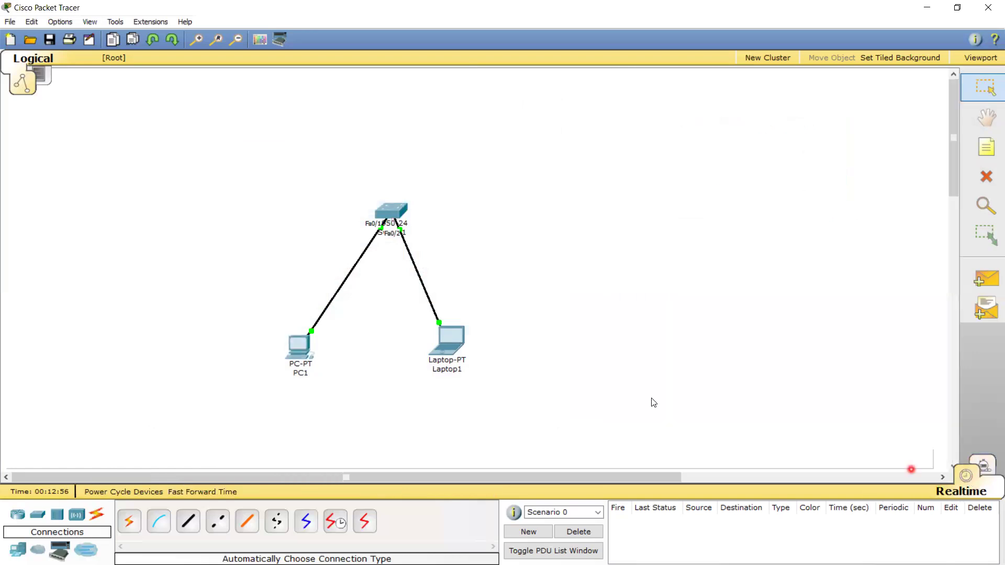
# - Examine PC1's physical view and the descriptions of its available modules from Linksys-WMP300N to PT-USB-HARD-DRIVE
pyautogui.click(295, 360)
pyautogui.click(302, 352)
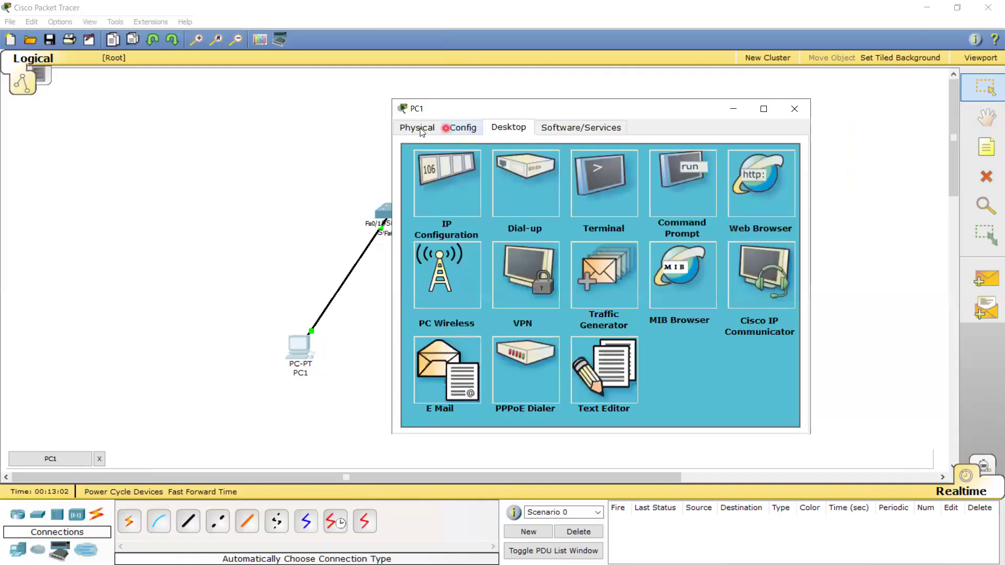
pyautogui.click(417, 127)
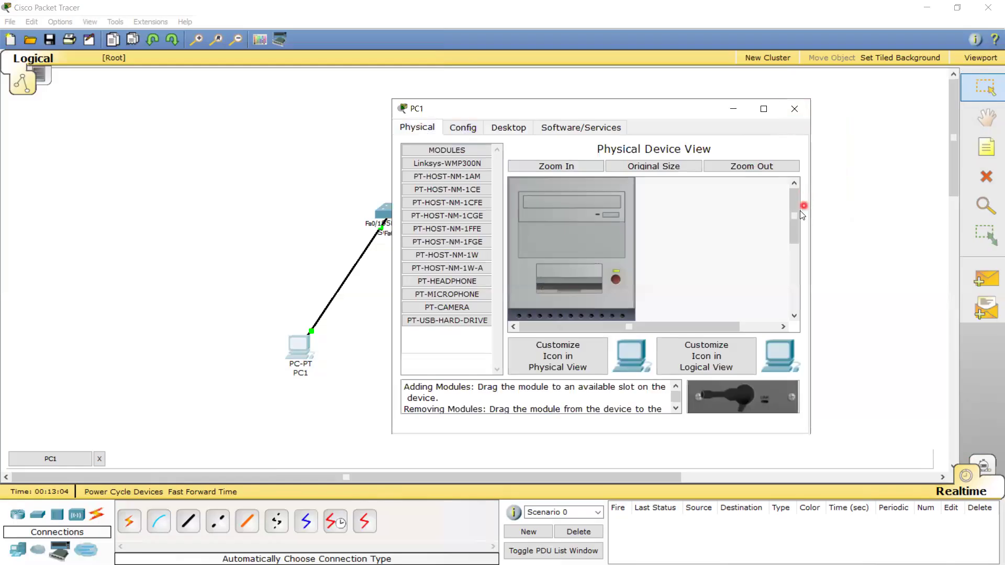
pyautogui.moveTo(796, 213); pyautogui.dragTo(791, 281)
pyautogui.click(417, 163)
pyautogui.click(426, 177)
pyautogui.click(426, 189)
pyautogui.click(431, 202)
pyautogui.click(444, 216)
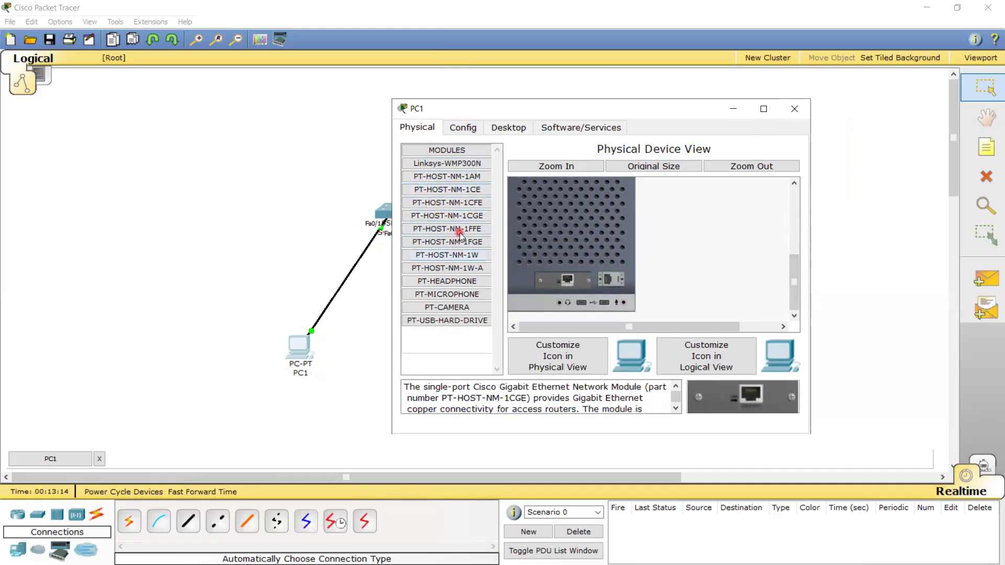
pyautogui.click(458, 229)
pyautogui.click(460, 241)
pyautogui.click(455, 261)
pyautogui.click(455, 268)
pyautogui.click(455, 281)
pyautogui.click(455, 294)
pyautogui.click(456, 307)
pyautogui.click(455, 320)
pyautogui.click(455, 309)
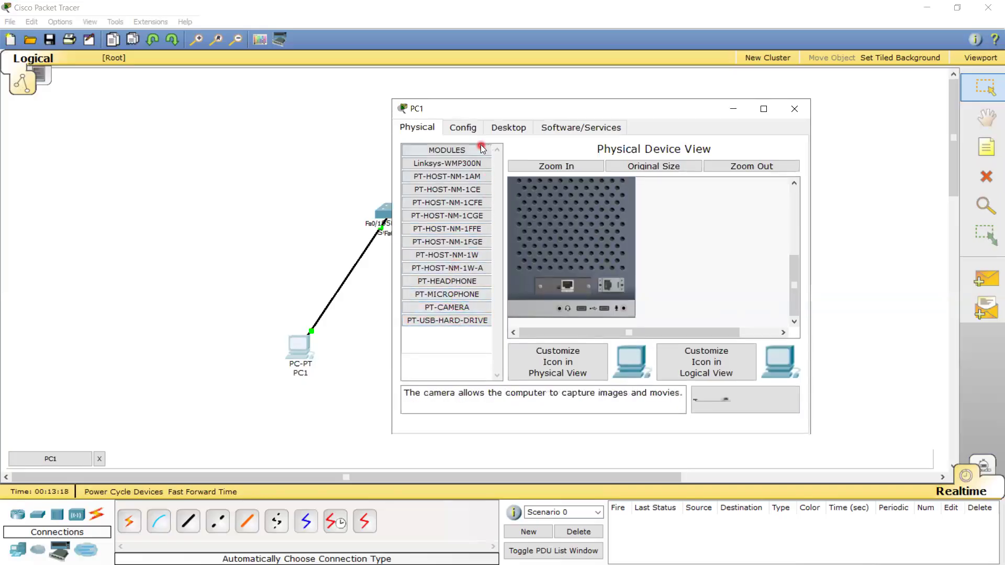
pyautogui.click(794, 108)
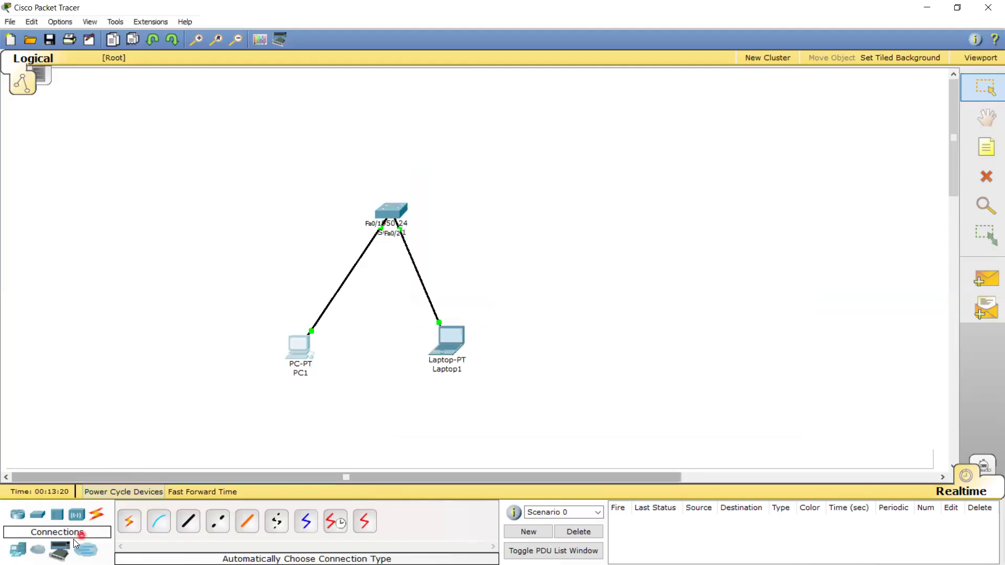
# - Add a Linksys-WRT300N wireless router beside the existing network and place a generic PC below it
pyautogui.click(76, 516)
pyautogui.moveTo(217, 520); pyautogui.dragTo(658, 198)
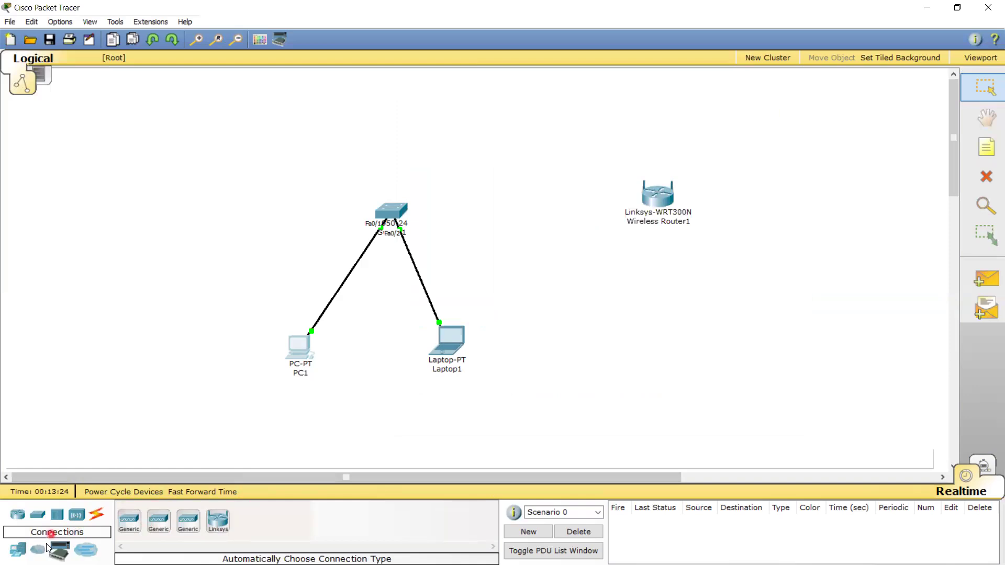
pyautogui.click(17, 548)
pyautogui.moveTo(129, 521); pyautogui.dragTo(644, 361)
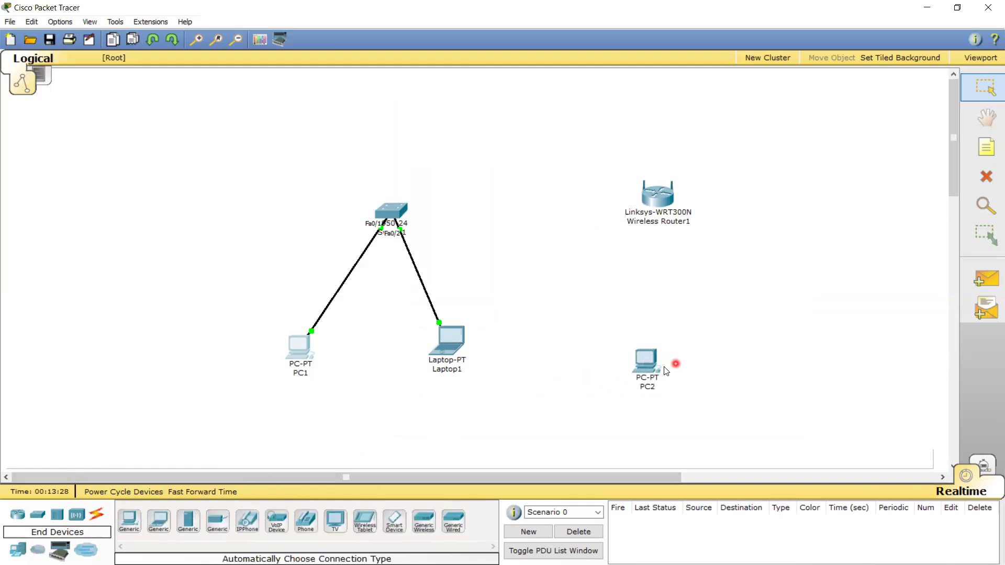
# - Power off PC2 in its physical view and remove the installed Ethernet module from its rear slot
pyautogui.click(647, 361)
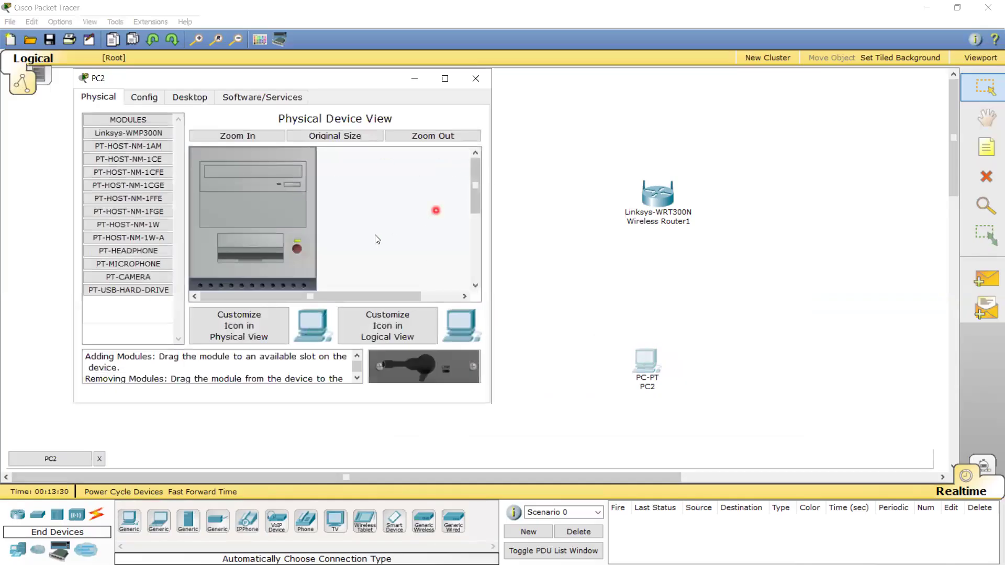
pyautogui.moveTo(475, 209); pyautogui.dragTo(482, 253)
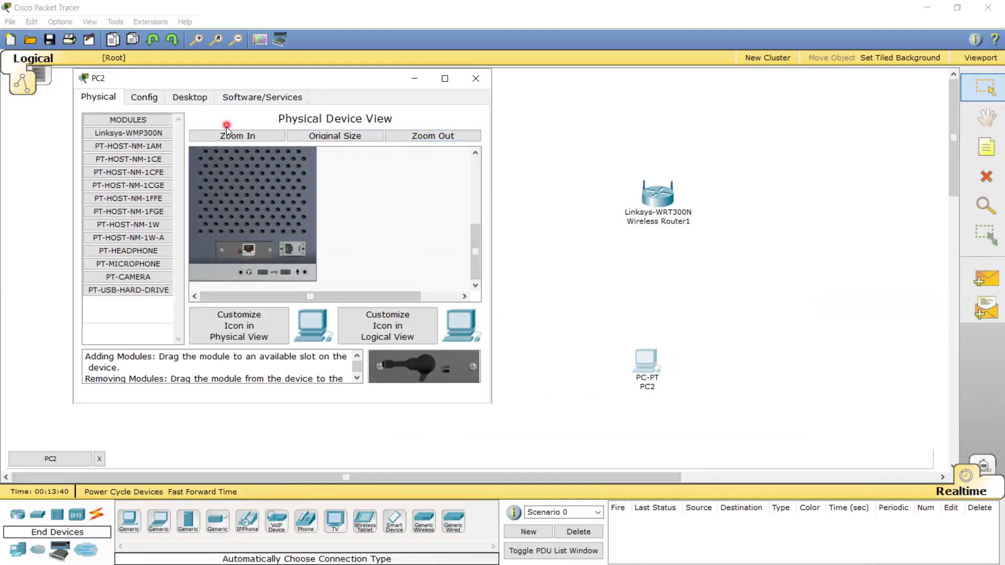
pyautogui.click(240, 136)
pyautogui.click(431, 188)
pyautogui.scroll(-5, 476, 226)
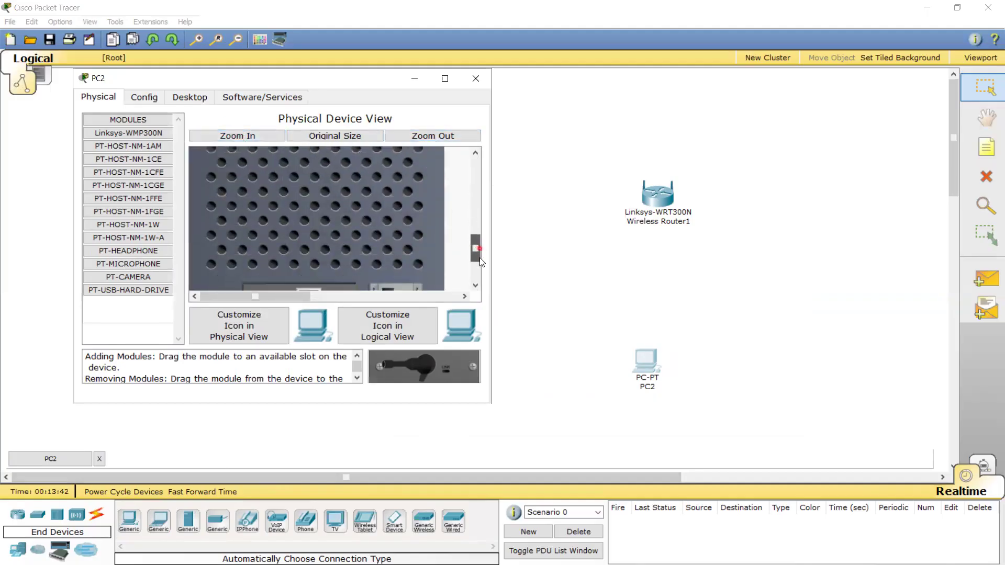
pyautogui.moveTo(473, 265); pyautogui.dragTo(477, 198)
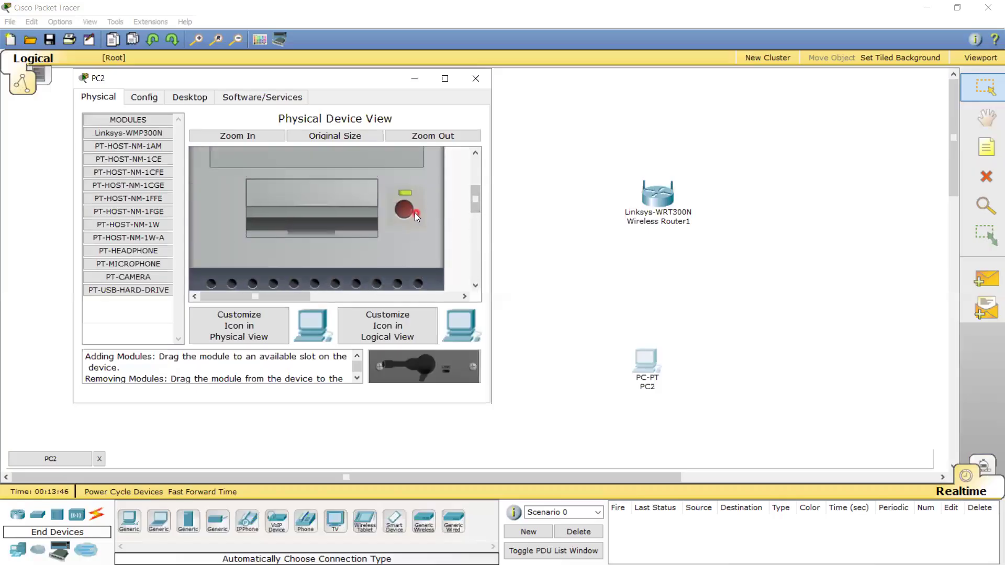
pyautogui.moveTo(478, 197); pyautogui.dragTo(489, 269)
pyautogui.moveTo(329, 218); pyautogui.dragTo(139, 200)
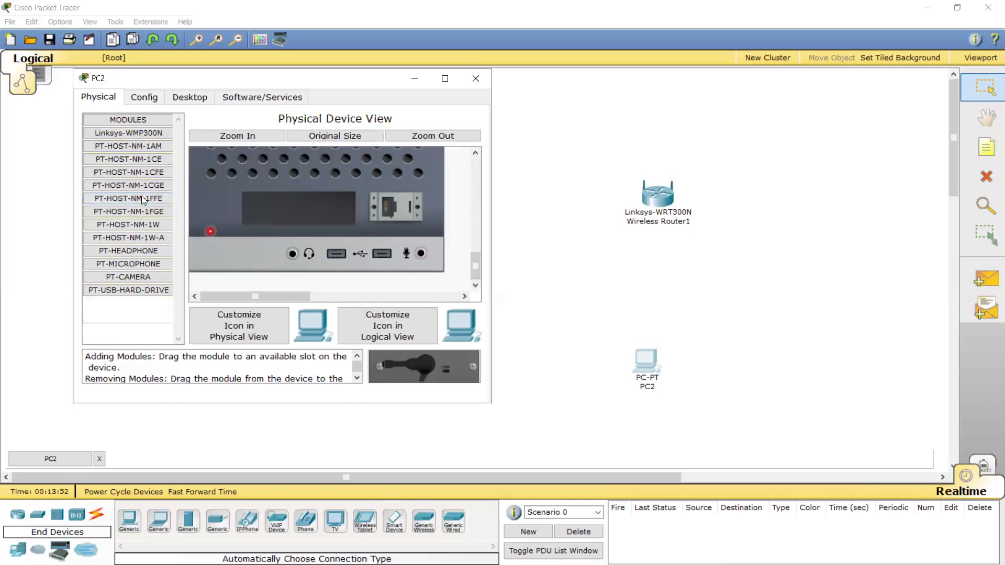
# - Install the Linksys-WMP300N wireless module in PC2's empty slot and power the PC back on
pyautogui.click(142, 135)
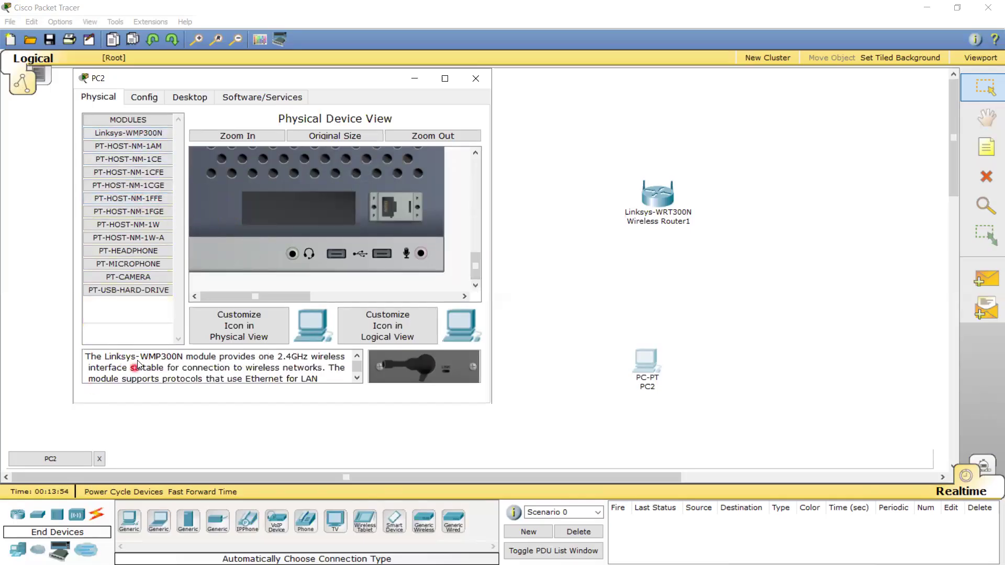
pyautogui.moveTo(90, 356); pyautogui.dragTo(192, 358)
pyautogui.click(275, 366)
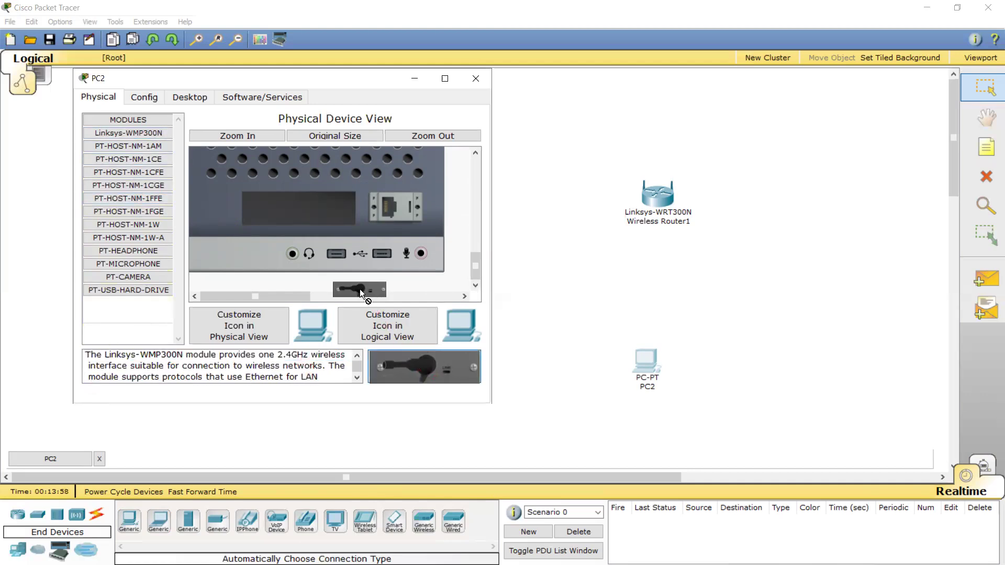
pyautogui.moveTo(309, 213); pyautogui.dragTo(295, 205)
pyautogui.moveTo(477, 264); pyautogui.dragTo(474, 197)
pyautogui.click(400, 211)
# - Set PC2's IP configuration to DHCP to request an address from the wireless router, and close its device window
pyautogui.click(174, 98)
pyautogui.click(127, 147)
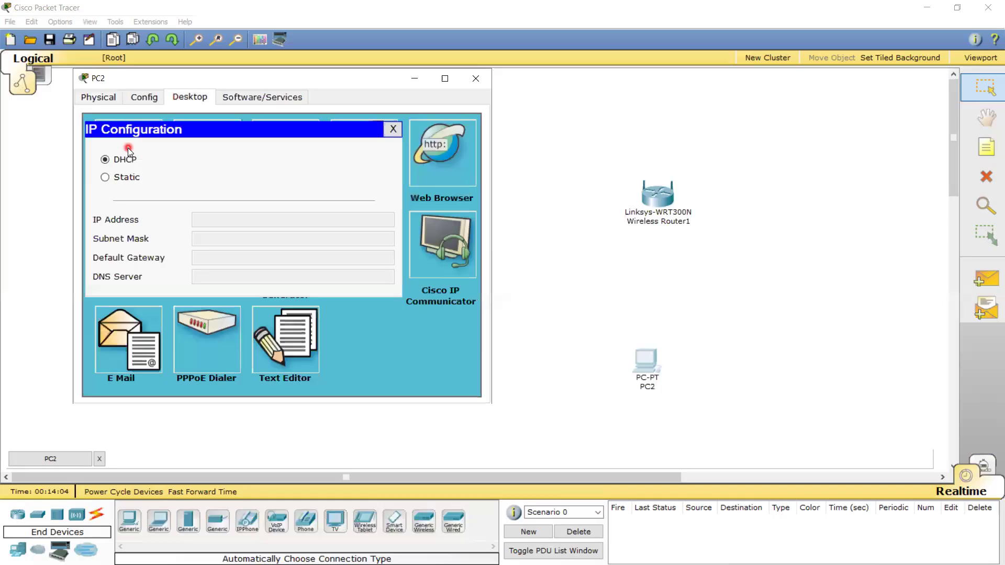
pyautogui.click(128, 160)
pyautogui.click(124, 176)
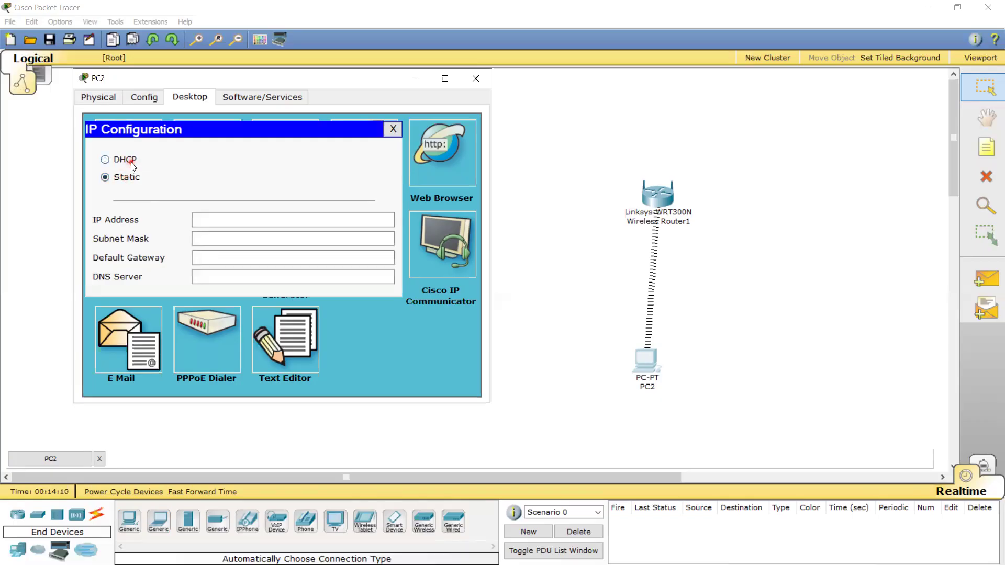
pyautogui.click(131, 161)
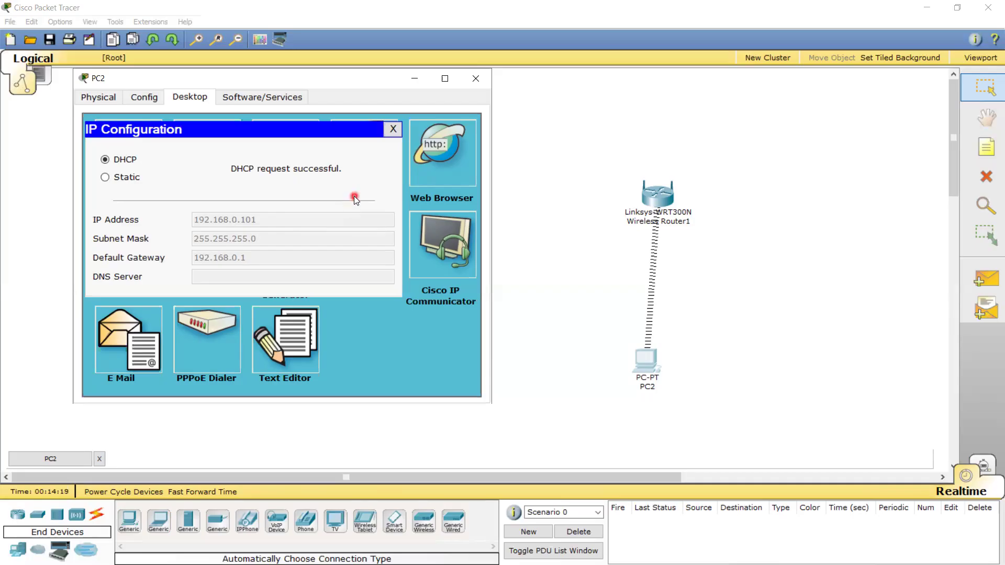
pyautogui.click(392, 133)
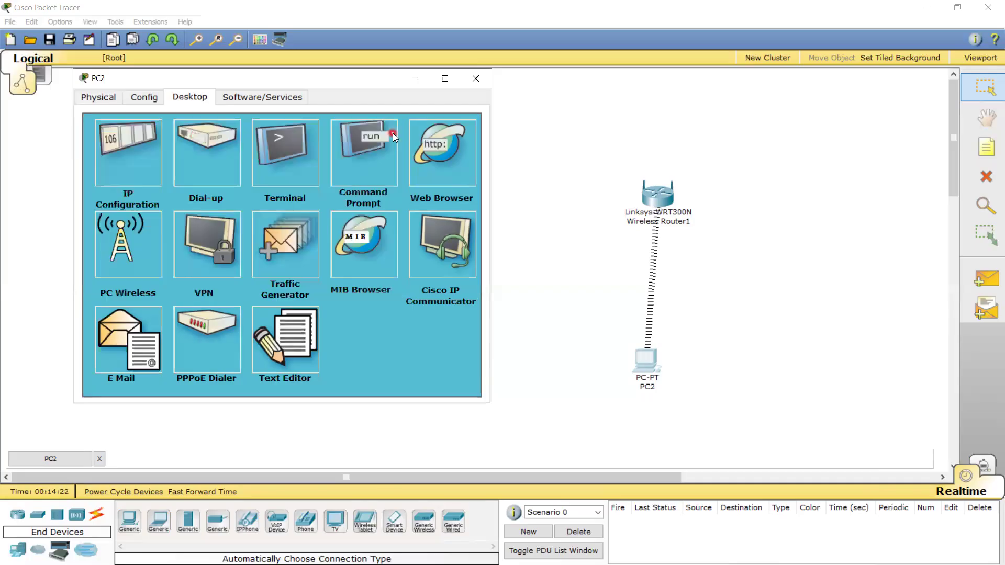
pyautogui.click(476, 80)
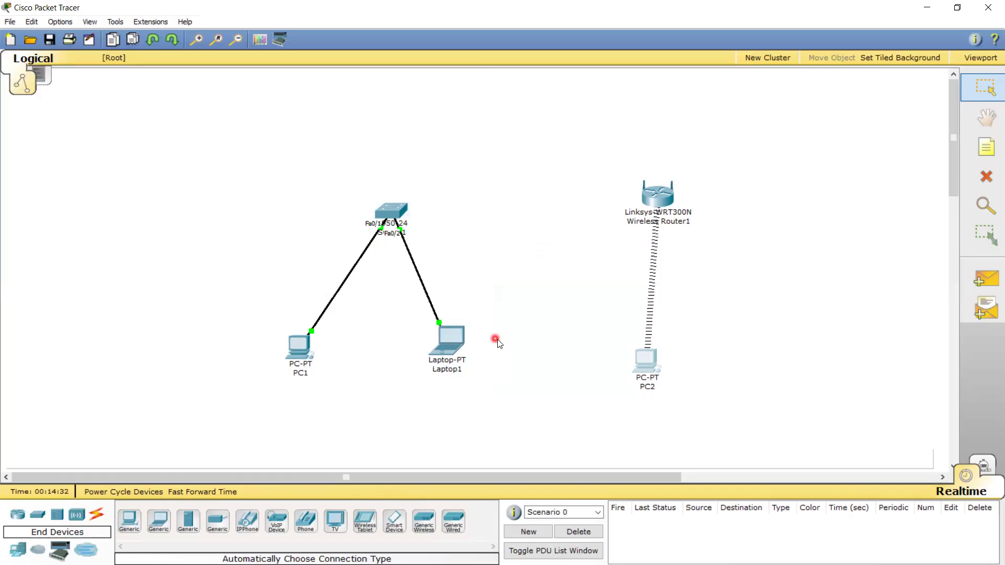
# - Move PC2 slightly so it sits directly below the Linksys wireless router
pyautogui.moveTo(643, 355); pyautogui.dragTo(649, 360)
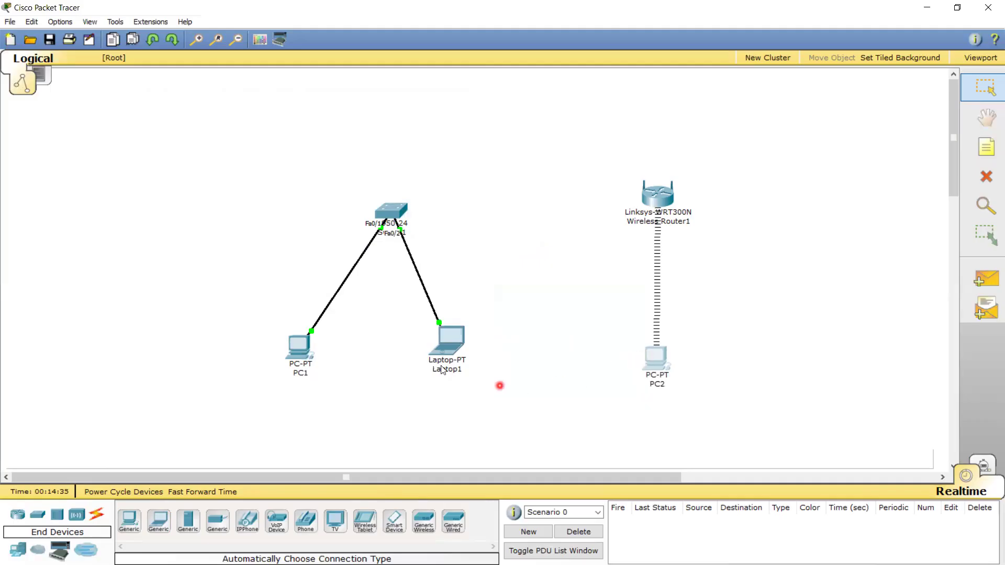
pyautogui.moveTo(434, 361)
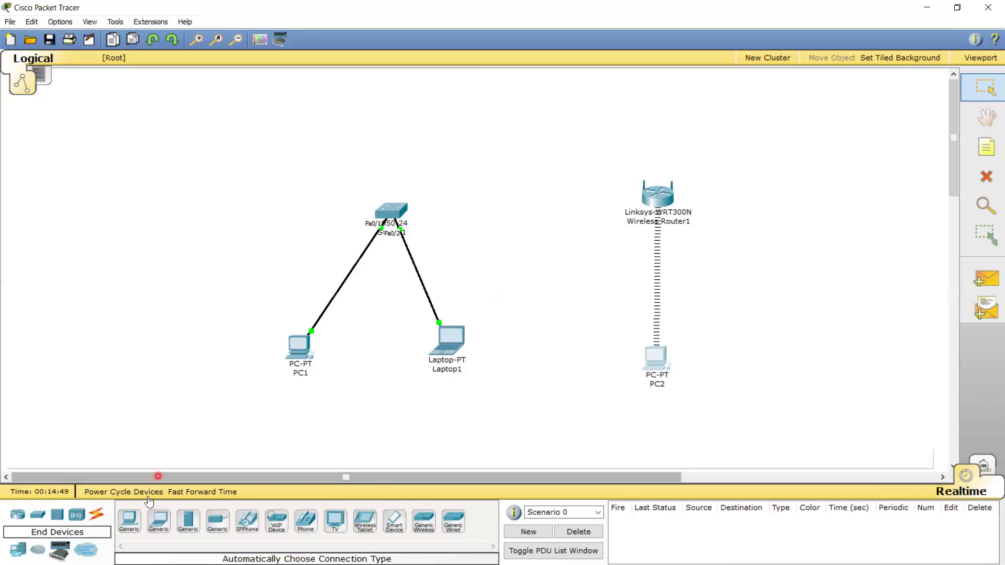
# - Look through the WAN Emulation and Multiuser Connection device categories, and return to End Devices
pyautogui.click(96, 514)
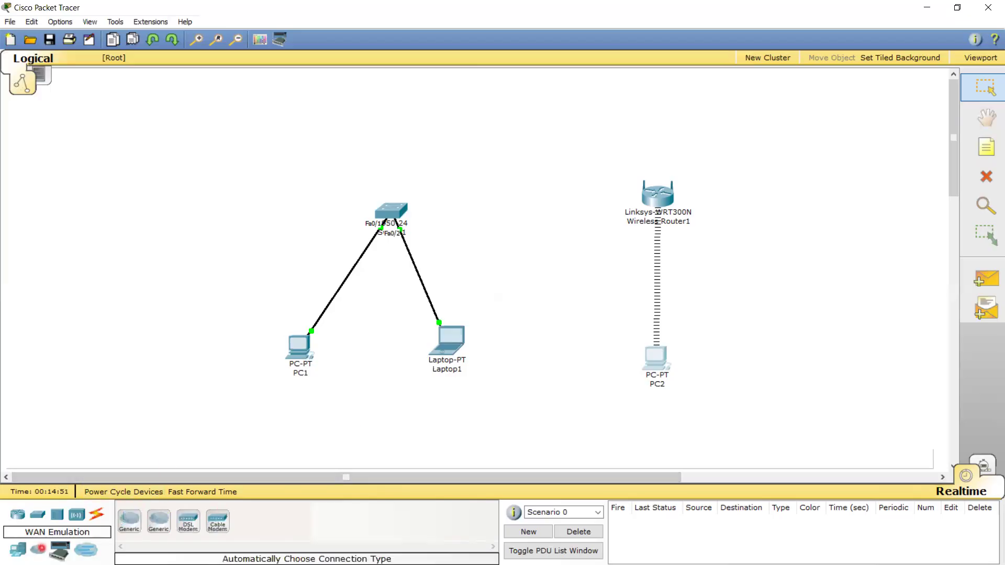
pyautogui.click(76, 549)
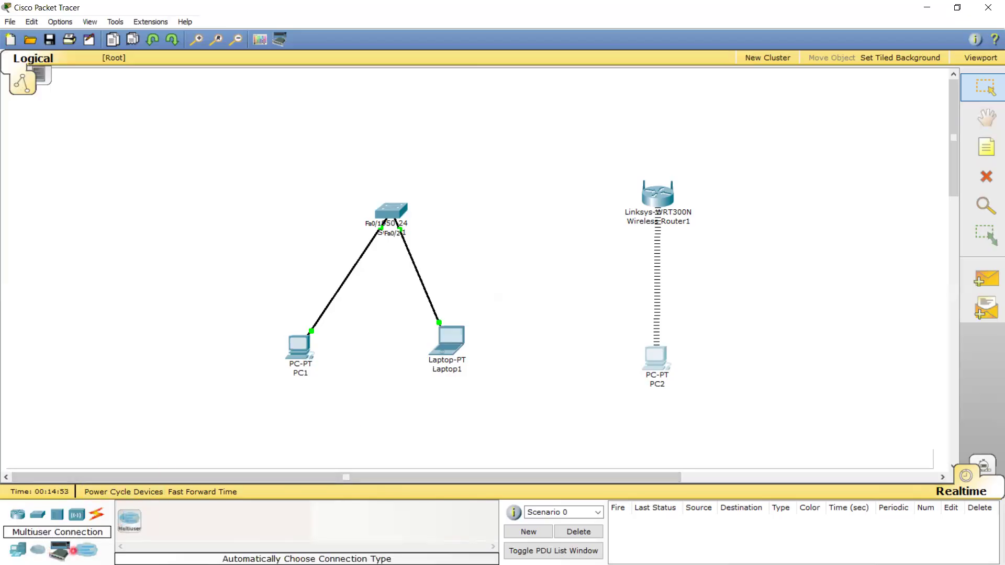
pyautogui.click(18, 549)
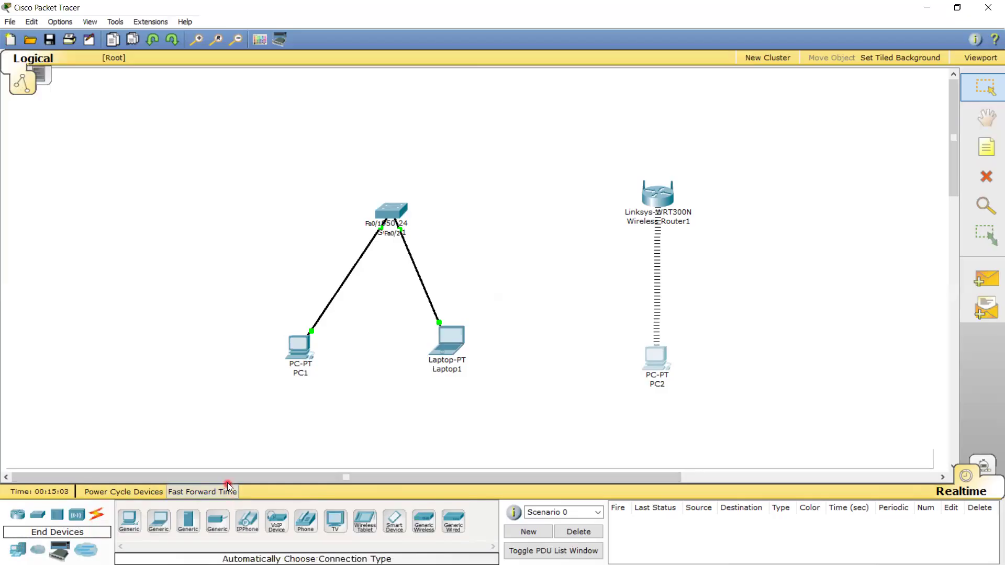
# - Fast-forward the network time in Realtime mode
pyautogui.moveTo(224, 478); pyautogui.dragTo(272, 478)
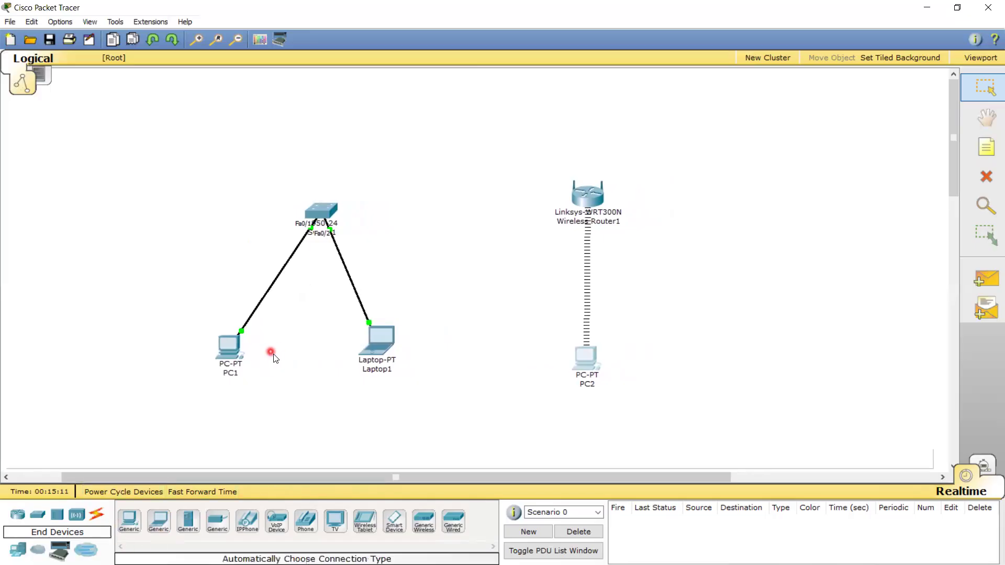
pyautogui.moveTo(348, 476); pyautogui.dragTo(356, 476)
pyautogui.click(253, 319)
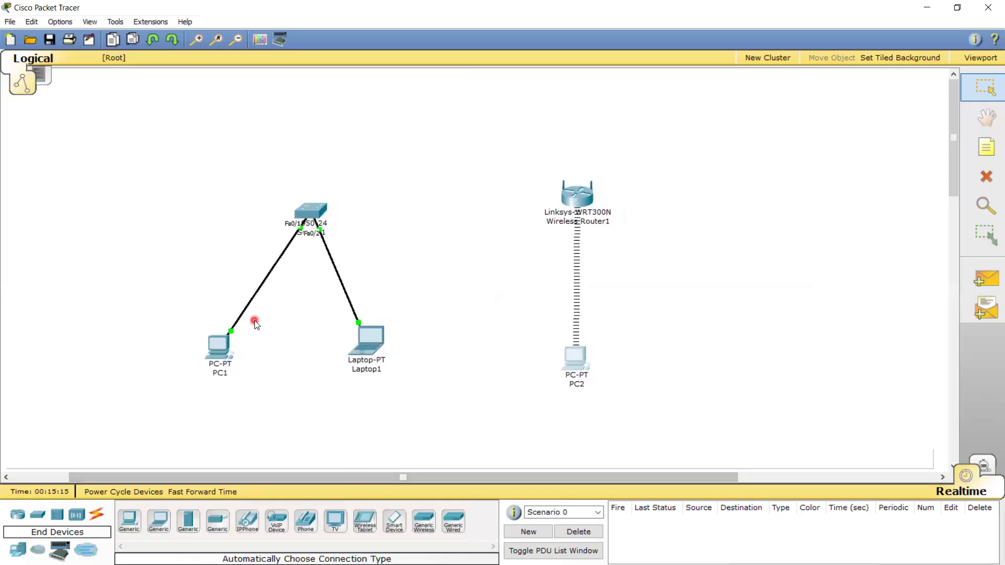
pyautogui.click(277, 470)
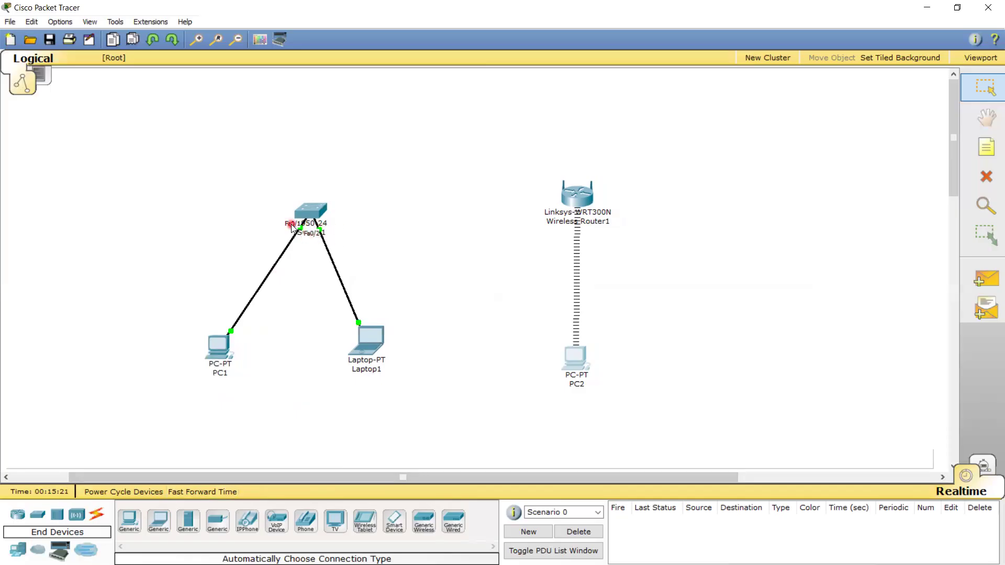
pyautogui.click(201, 495)
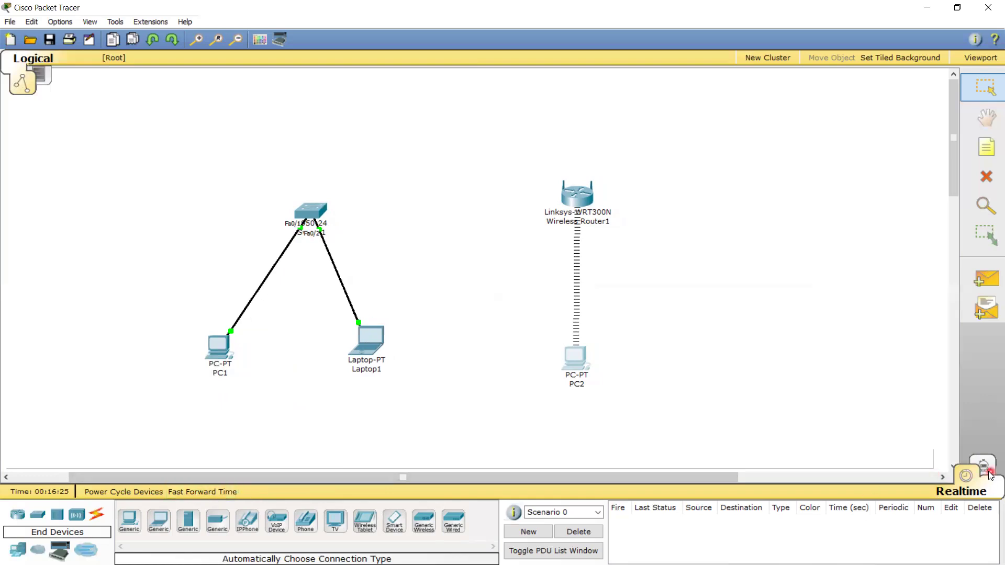
# - View the network in Simulation mode with its event list, and return to Realtime mode
pyautogui.click(988, 471)
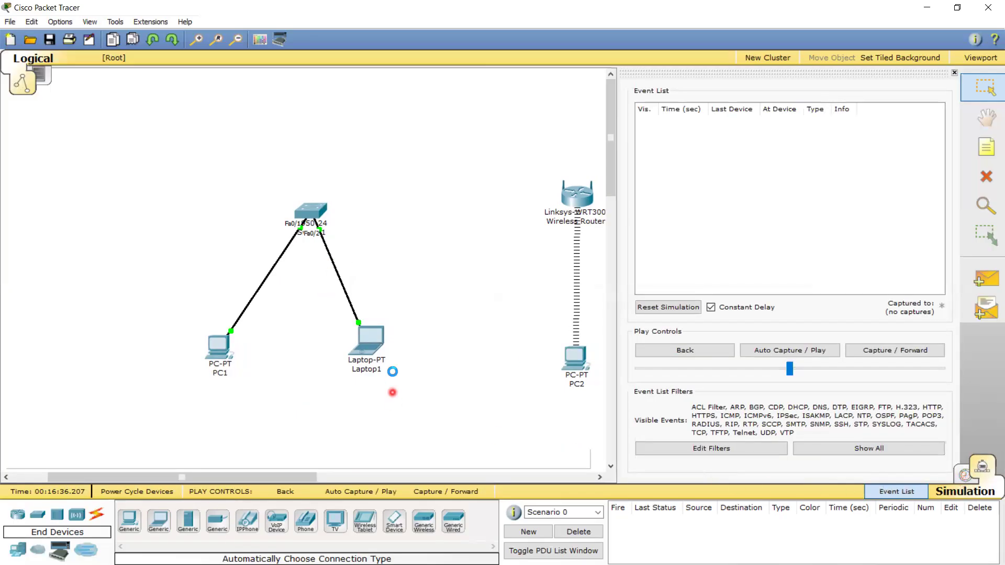
pyautogui.click(965, 475)
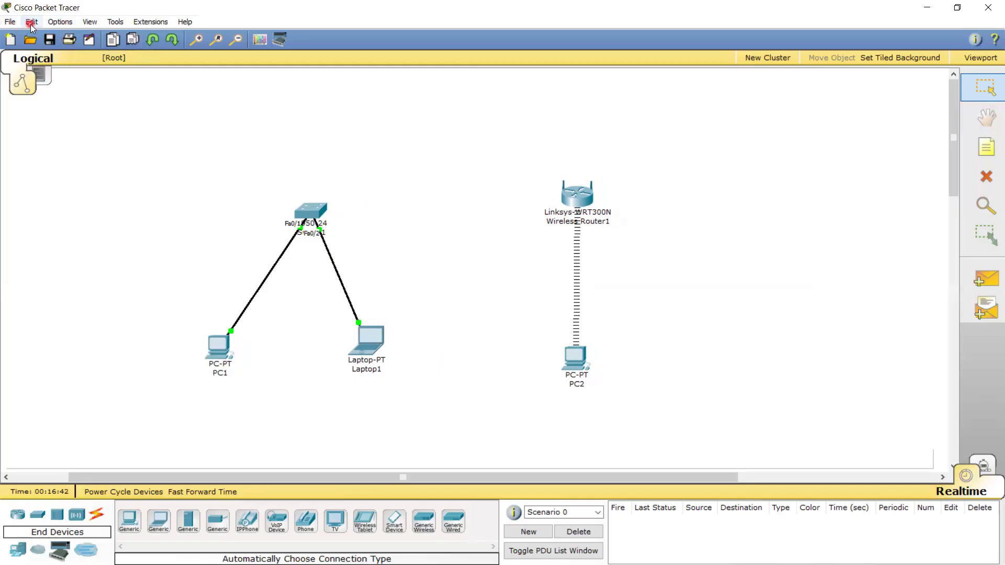
# - Switch Always Show Port Labels off and back on in the interface preferences, and close the Preferences window
pyautogui.click(11, 22)
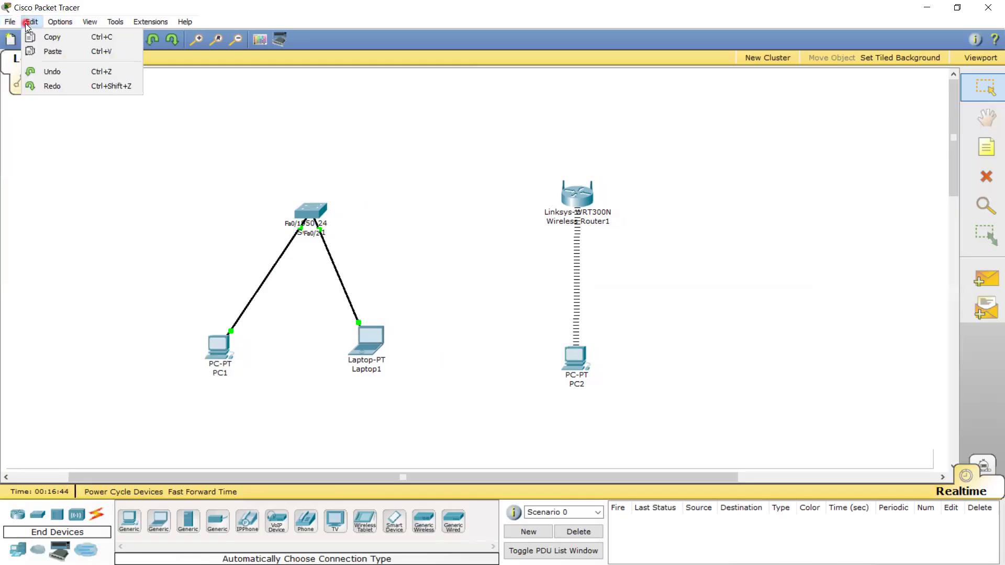
pyautogui.click(64, 37)
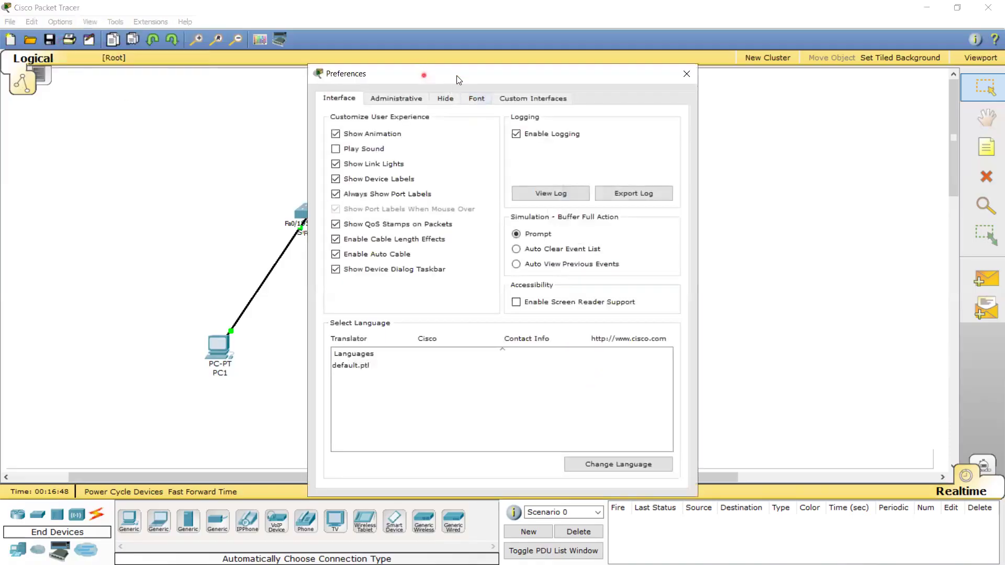
pyautogui.moveTo(459, 79); pyautogui.dragTo(739, 80)
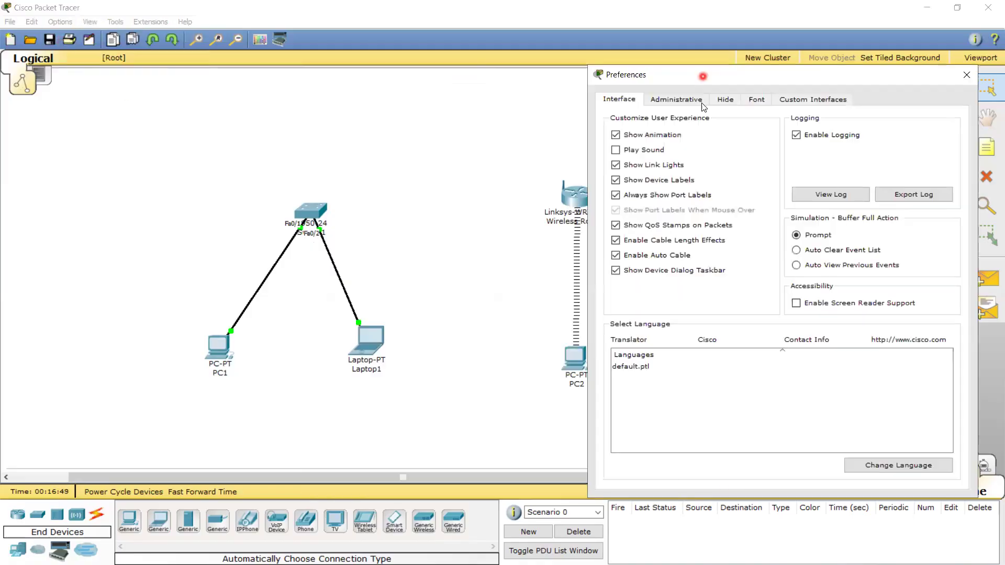
pyautogui.click(615, 196)
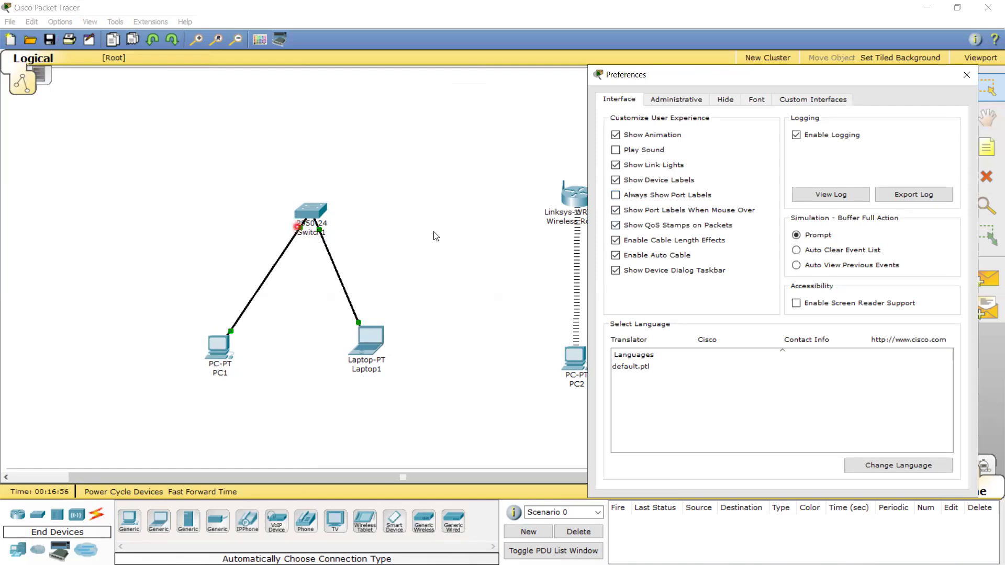
pyautogui.click(617, 195)
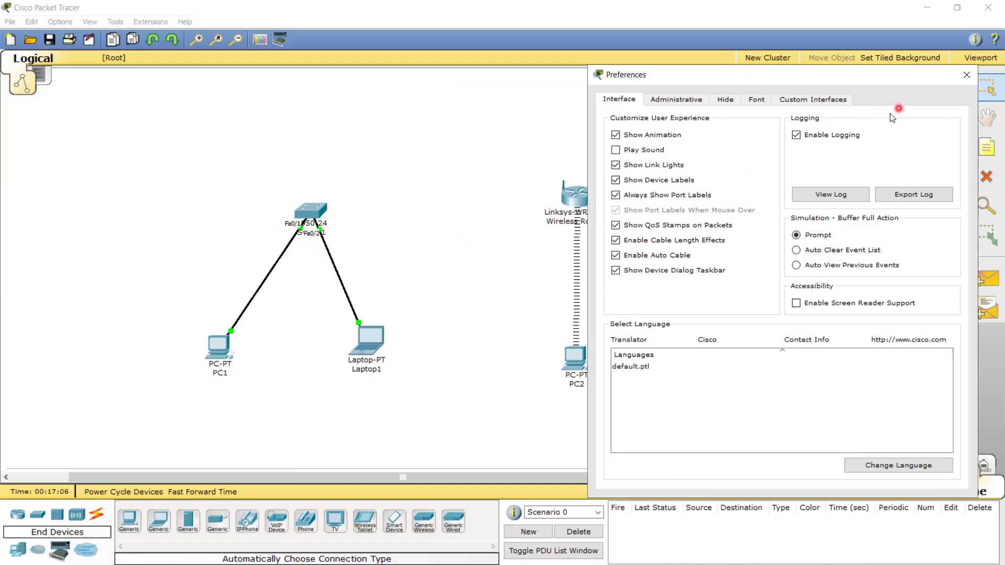
pyautogui.click(966, 75)
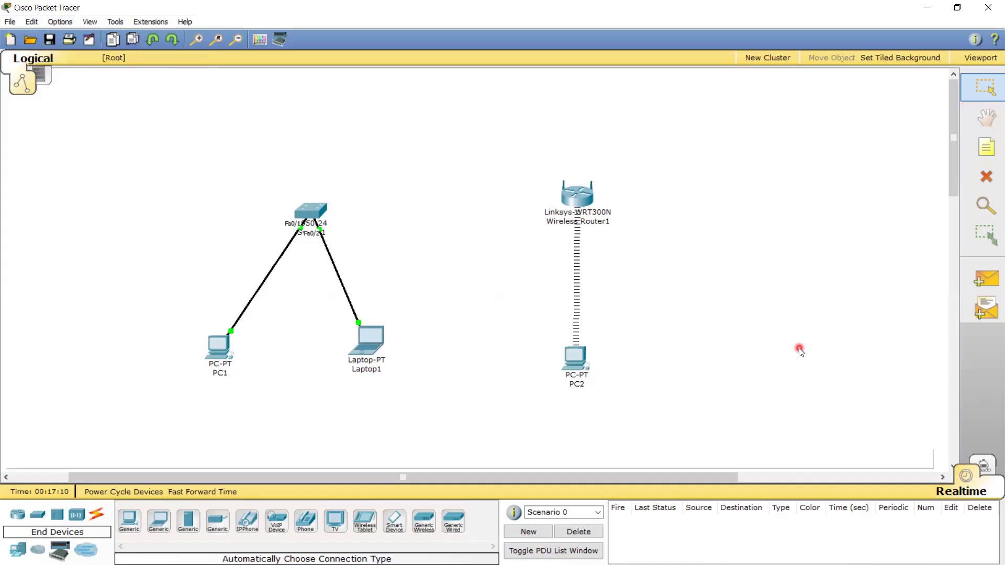